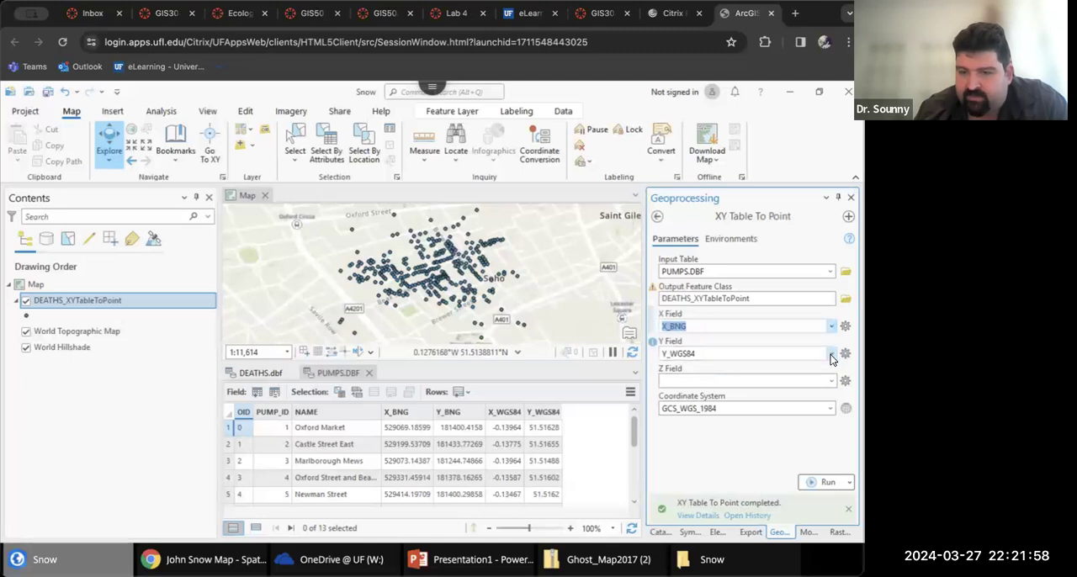
Set the Y Field to Y_BNG and open the coordinate system selection for the PUMPS.DBF points
{"action": "left_click", "coordinate": [705, 405]}
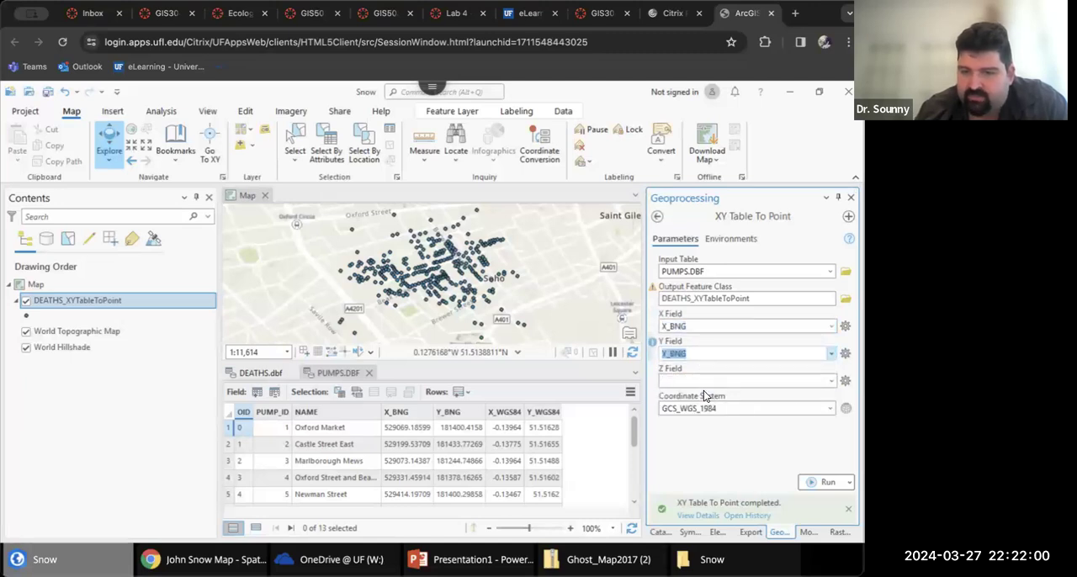
{"action": "left_click", "coordinate": [846, 408]}
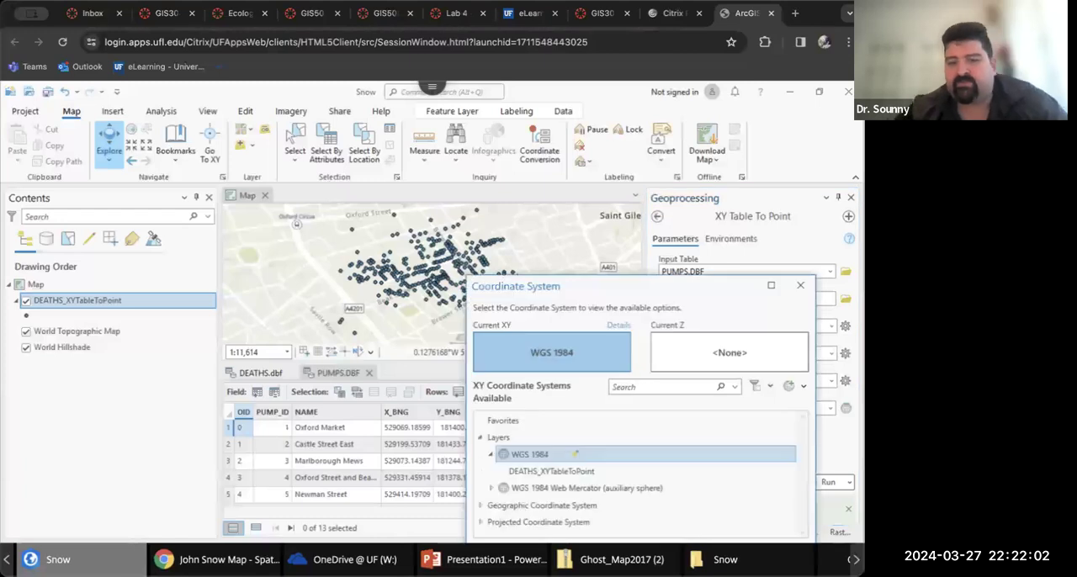
{"action": "left_click_drag", "start_coordinate": [725, 295], "coordinate": [669, 145]}
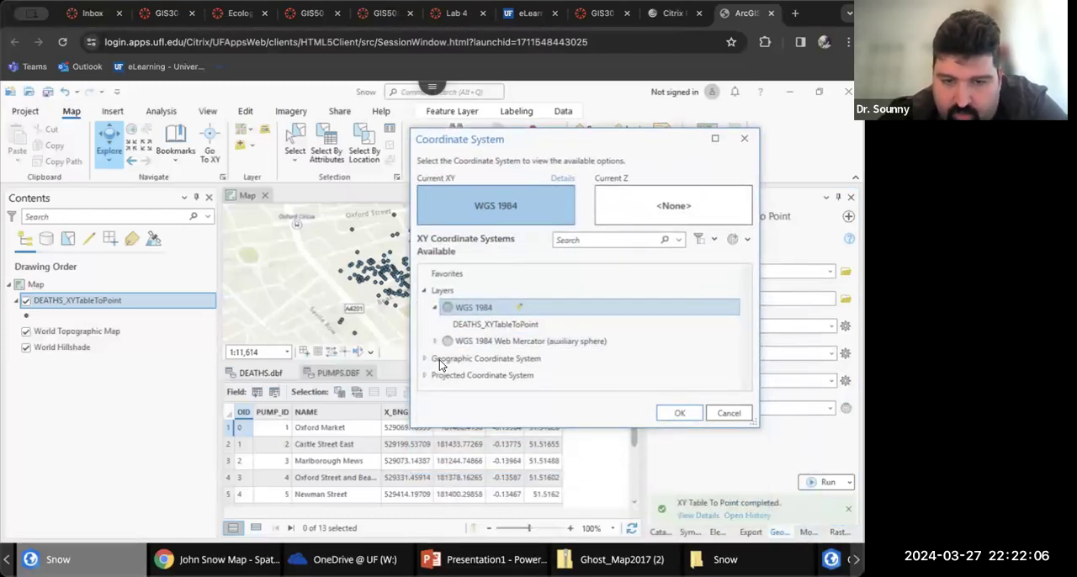
Search the available XY coordinate systems for "britsh"
{"action": "left_click", "coordinate": [439, 374]}
{"action": "left_click", "coordinate": [595, 239]}
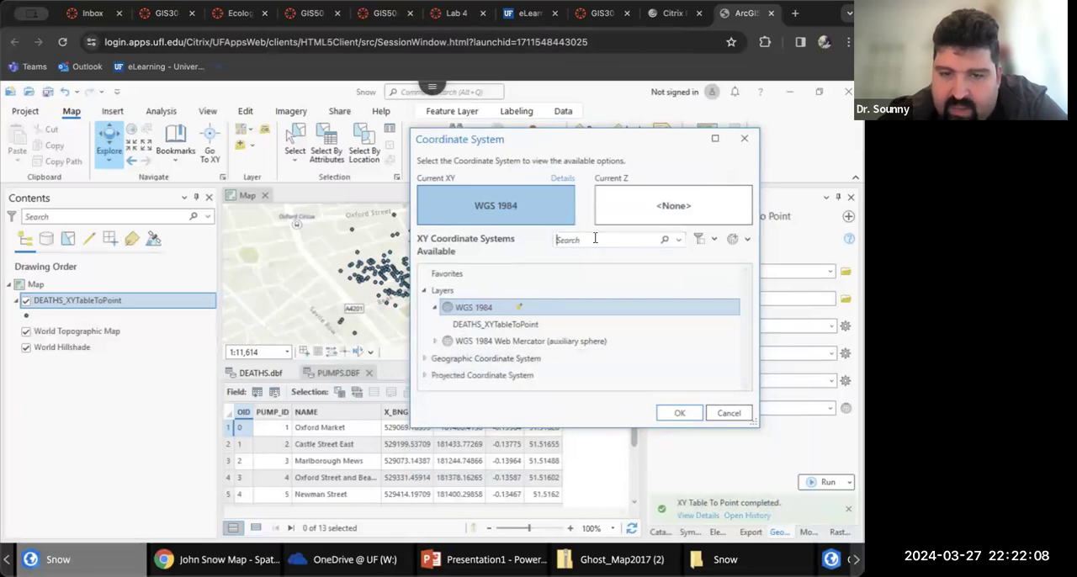
{"action": "type", "text": "brit"}
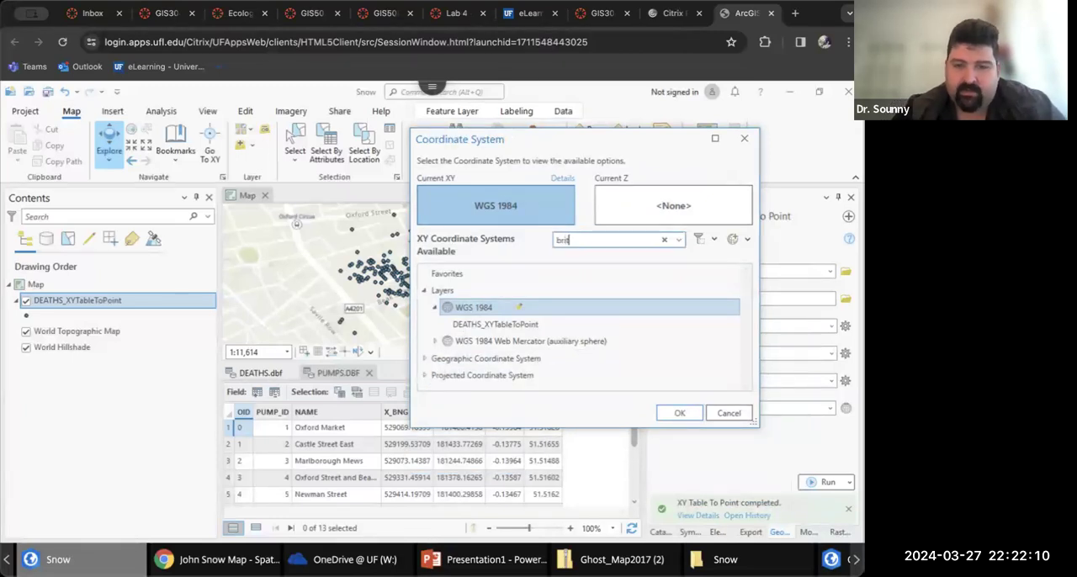
{"action": "type", "text": "sh"}
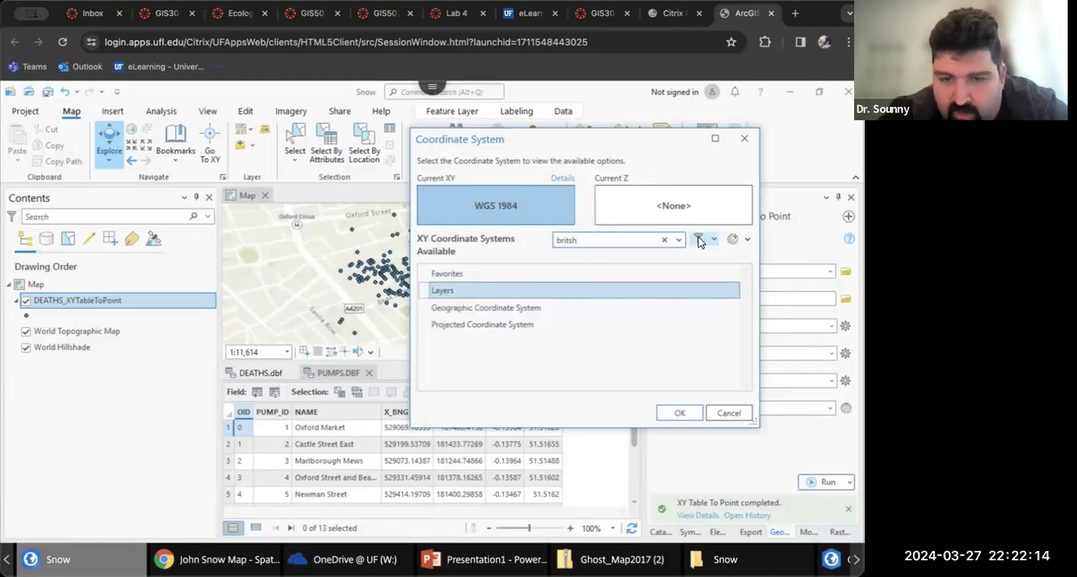
{"action": "left_click", "coordinate": [466, 308]}
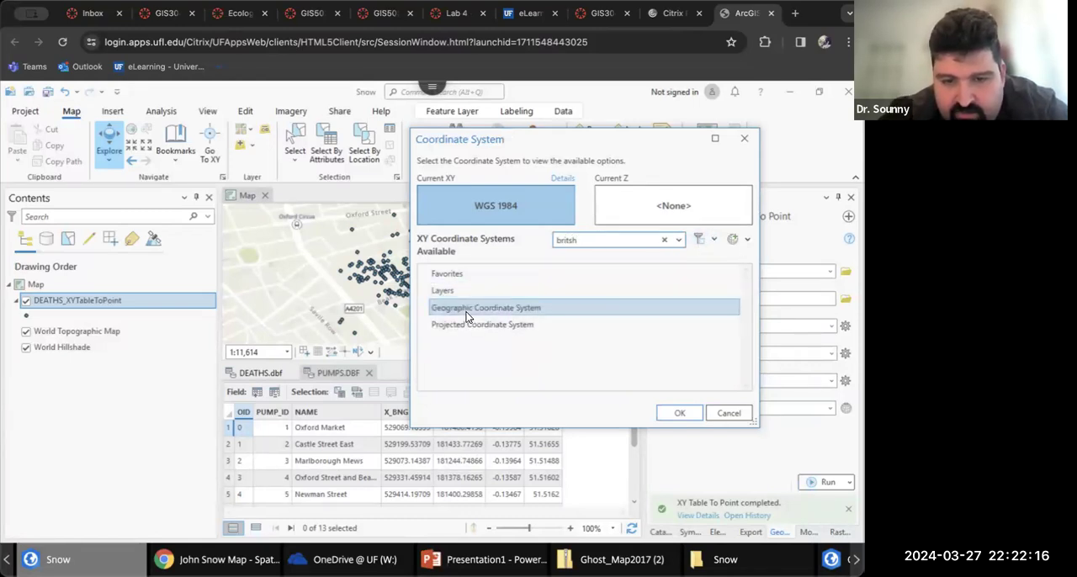
Search the available XY coordinate systems for "bng" instead and clear the search
{"action": "double_click", "coordinate": [566, 241]}
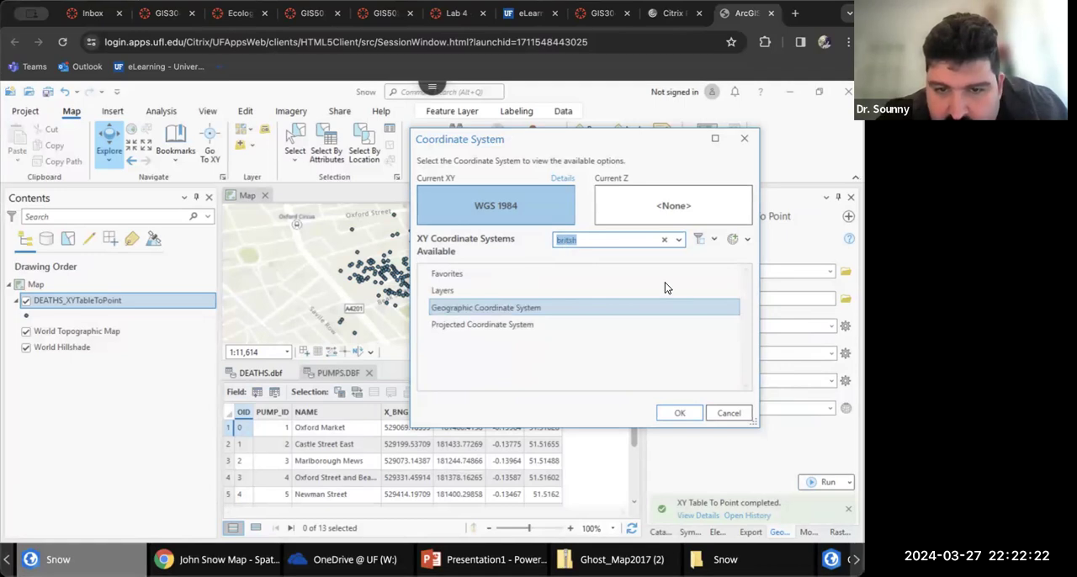
{"action": "type", "text": "bri"}
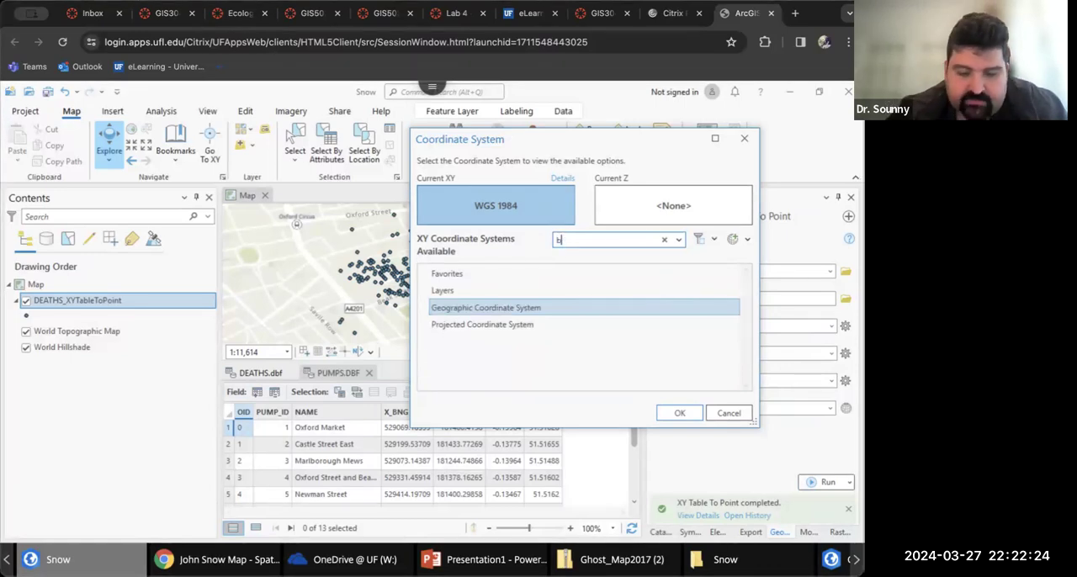
{"action": "double_click", "coordinate": [591, 240]}
{"action": "type", "text": "b"}
{"action": "type", "text": "r"}
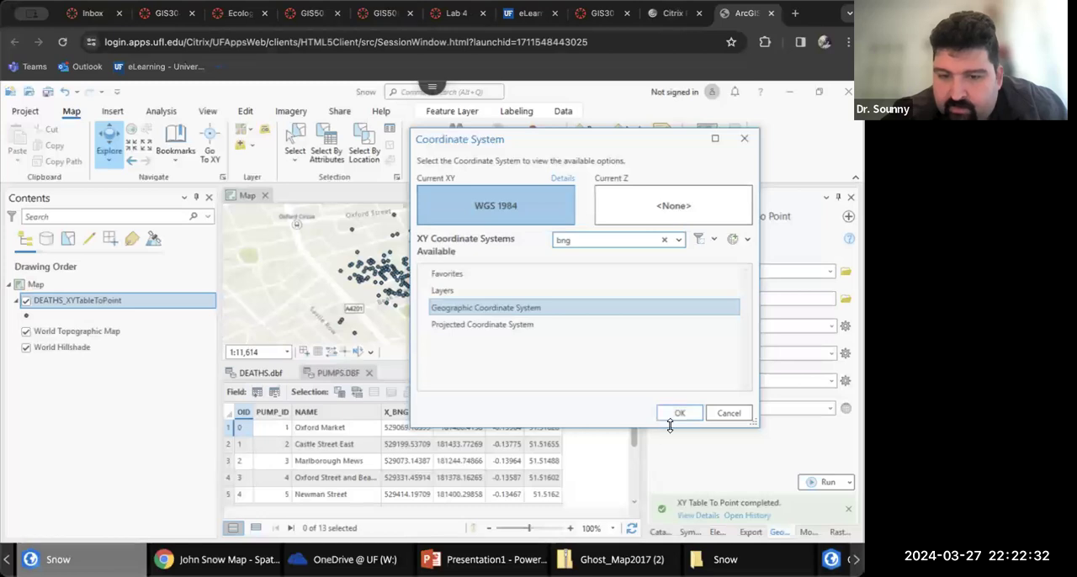
{"action": "left_click", "coordinate": [664, 240]}
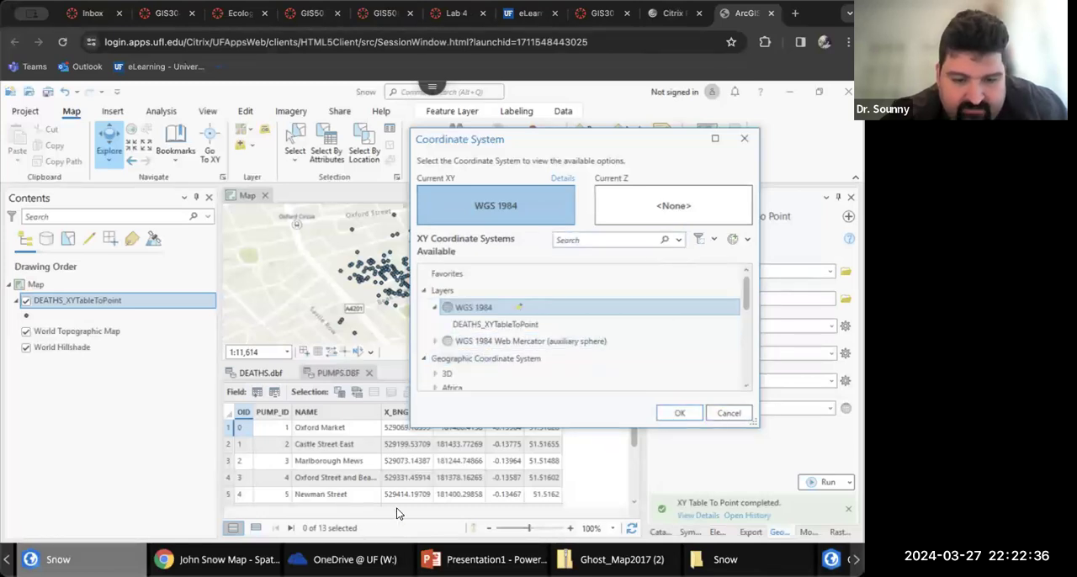
Switch to the John Snow Map assignment in the browser and read which coordinate system it prescribes, then return to the coordinate system selection
{"action": "left_click", "coordinate": [222, 559]}
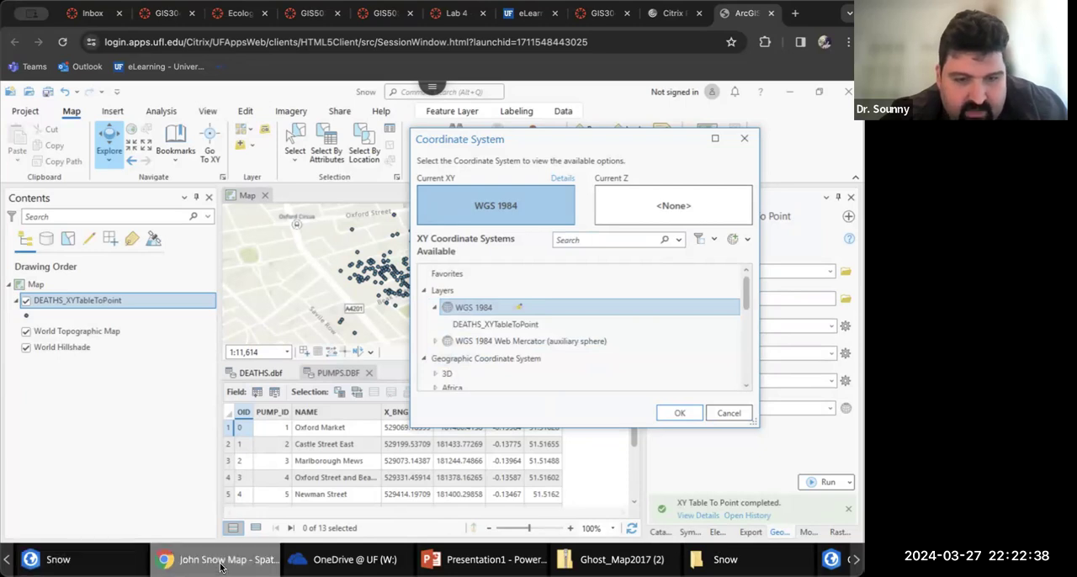
{"action": "scroll", "coordinate": [407, 364], "scroll_direction": "down", "scroll_amount": 3}
{"action": "scroll", "coordinate": [406, 364], "scroll_direction": "down", "scroll_amount": 2}
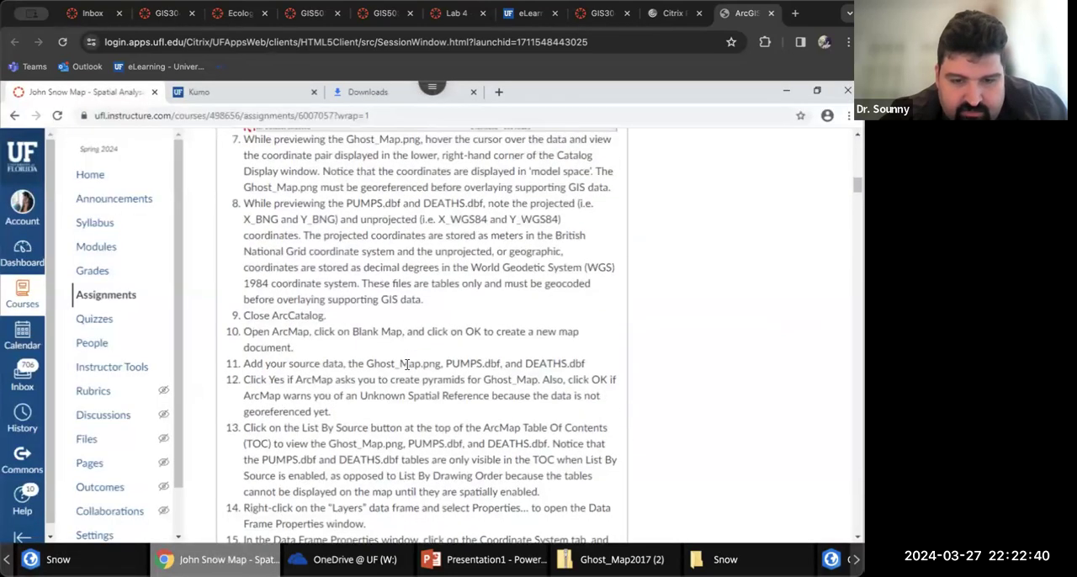
{"action": "scroll", "coordinate": [406, 365], "scroll_direction": "down", "scroll_amount": 8}
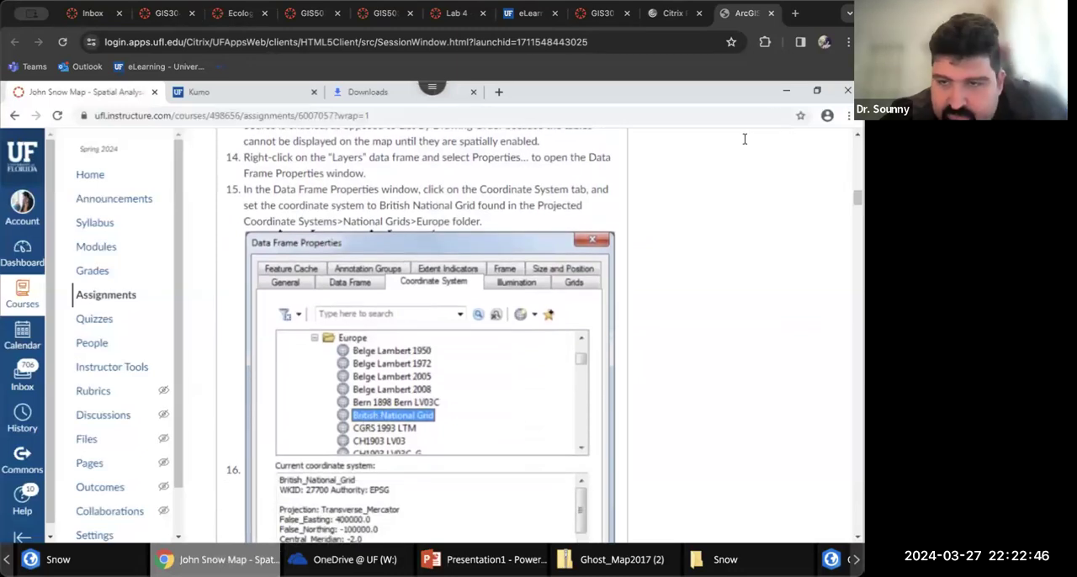
{"action": "left_click", "coordinate": [786, 90]}
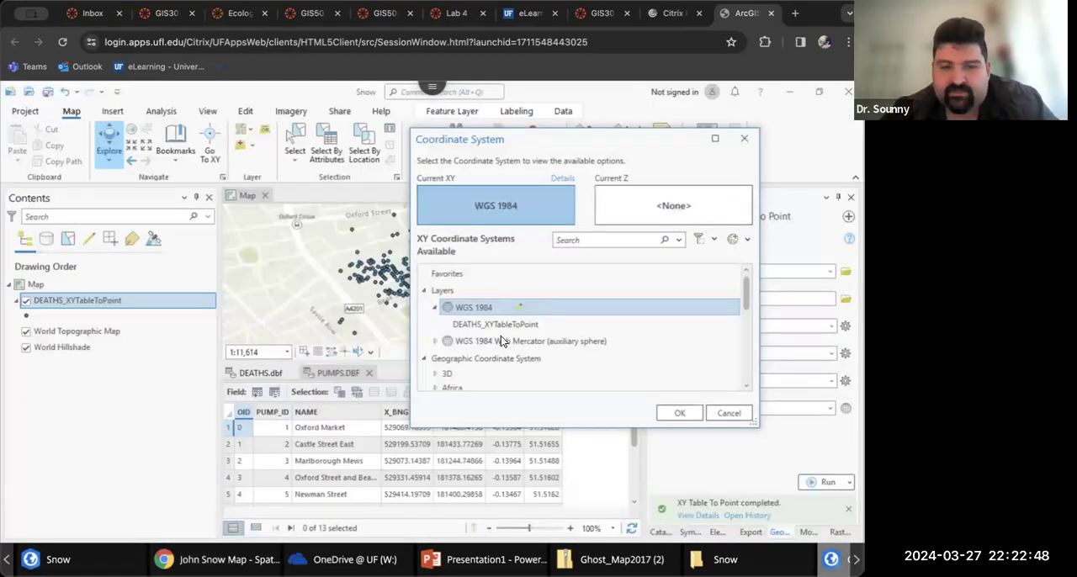
Look through the Europe group of the geographic coordinate systems for British National Grid
{"action": "scroll", "coordinate": [481, 360], "scroll_direction": "down", "scroll_amount": 3}
{"action": "scroll", "coordinate": [482, 360], "scroll_direction": "up", "scroll_amount": 3}
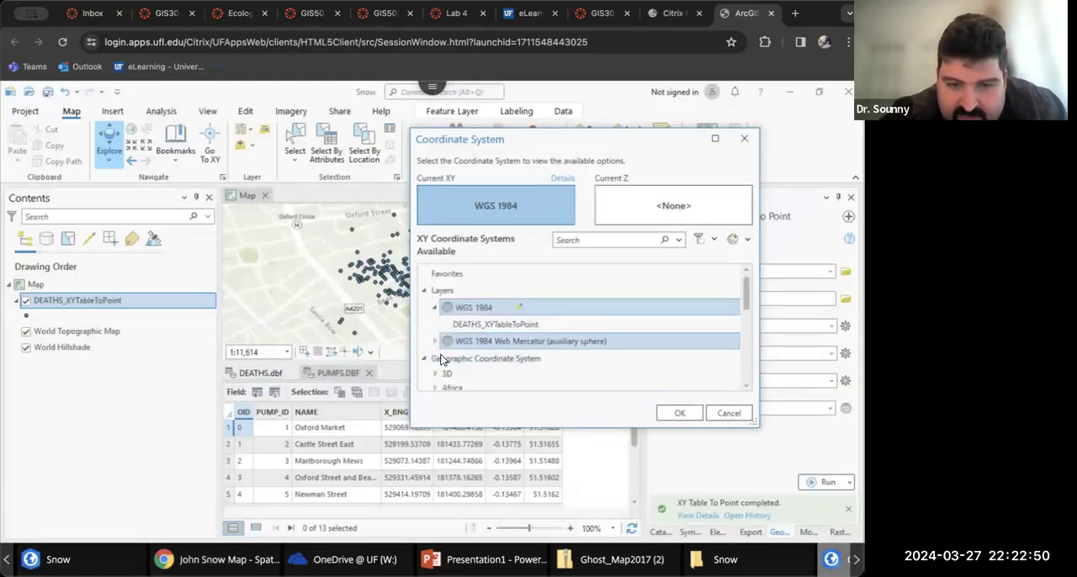
{"action": "scroll", "coordinate": [454, 365], "scroll_direction": "down", "scroll_amount": 5}
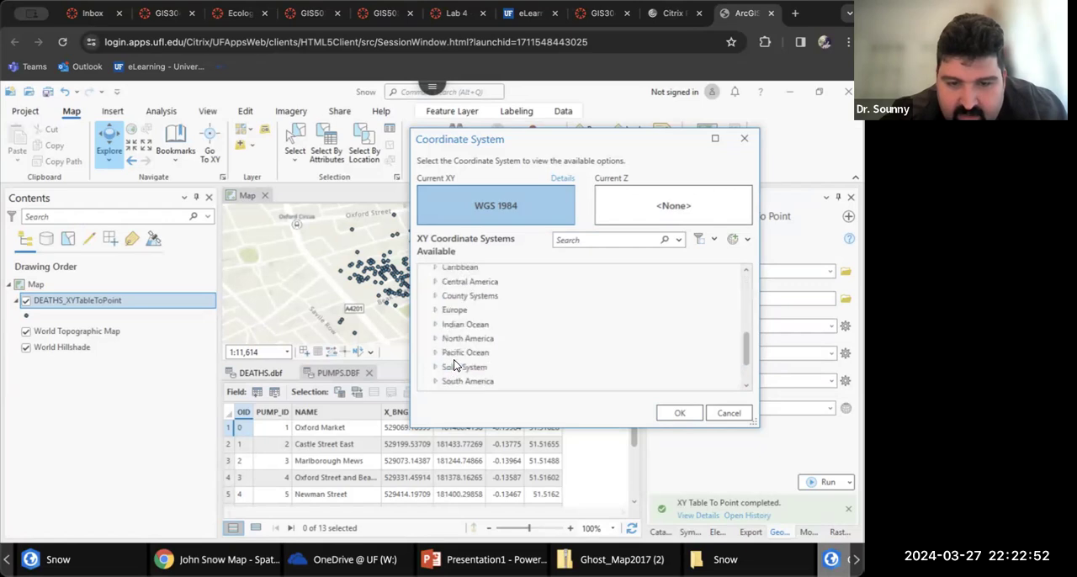
{"action": "scroll", "coordinate": [447, 330], "scroll_direction": "up", "scroll_amount": 5}
{"action": "scroll", "coordinate": [444, 328], "scroll_direction": "down", "scroll_amount": 5}
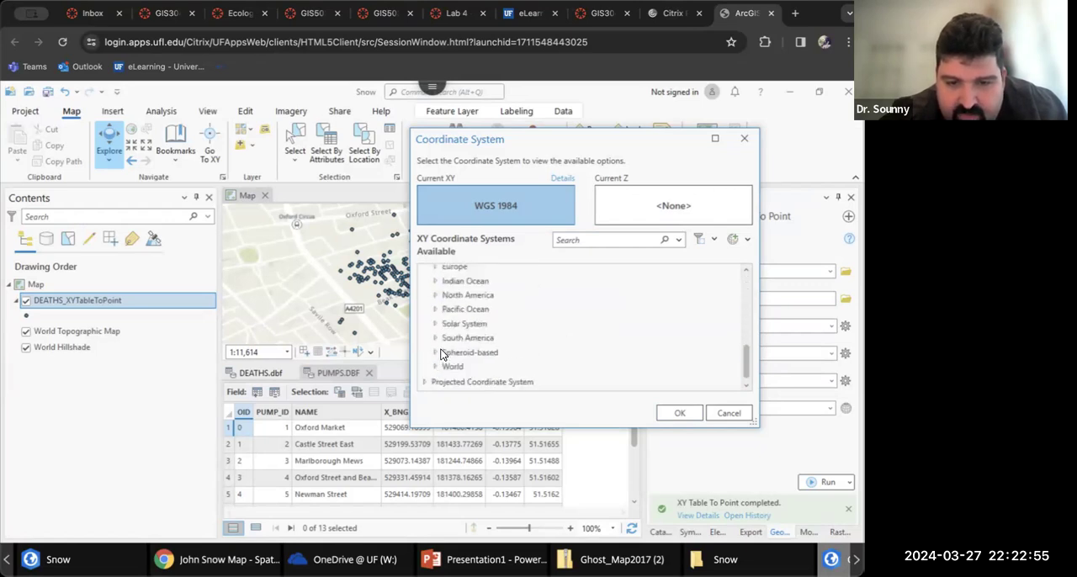
{"action": "left_click", "coordinate": [435, 268]}
{"action": "scroll", "coordinate": [499, 349], "scroll_direction": "down", "scroll_amount": 5}
{"action": "scroll", "coordinate": [498, 352], "scroll_direction": "up", "scroll_amount": 3}
{"action": "scroll", "coordinate": [742, 373], "scroll_direction": "down", "scroll_amount": 5}
{"action": "scroll", "coordinate": [746, 286], "scroll_direction": "up", "scroll_amount": 5}
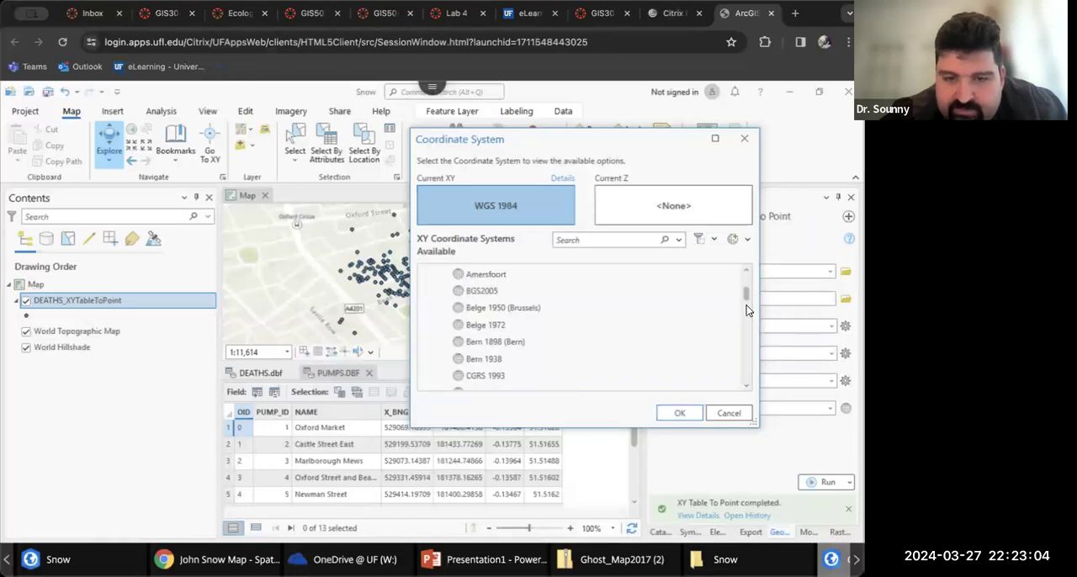
{"action": "left_click", "coordinate": [744, 387]}
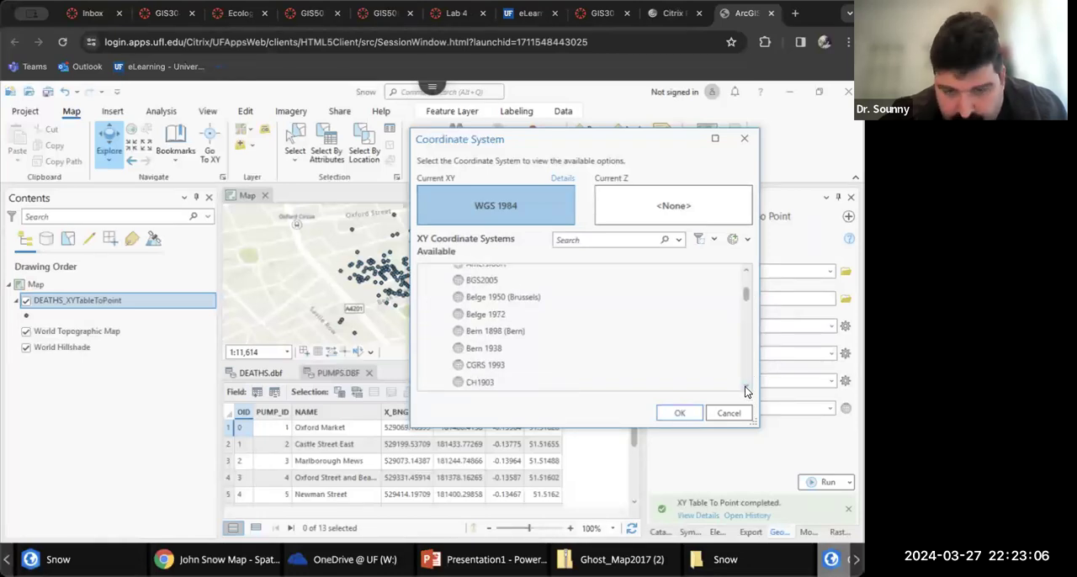
{"action": "left_click", "coordinate": [744, 387]}
{"action": "left_click", "coordinate": [745, 387]}
{"action": "left_click", "coordinate": [745, 387]}
{"action": "left_click", "coordinate": [745, 387]}
{"action": "left_click", "coordinate": [745, 387]}
{"action": "left_click", "coordinate": [745, 387]}
{"action": "left_click", "coordinate": [744, 387]}
{"action": "left_click", "coordinate": [745, 387]}
{"action": "left_click", "coordinate": [745, 387]}
{"action": "left_click", "coordinate": [745, 387]}
{"action": "left_click", "coordinate": [744, 387]}
{"action": "left_click", "coordinate": [744, 387]}
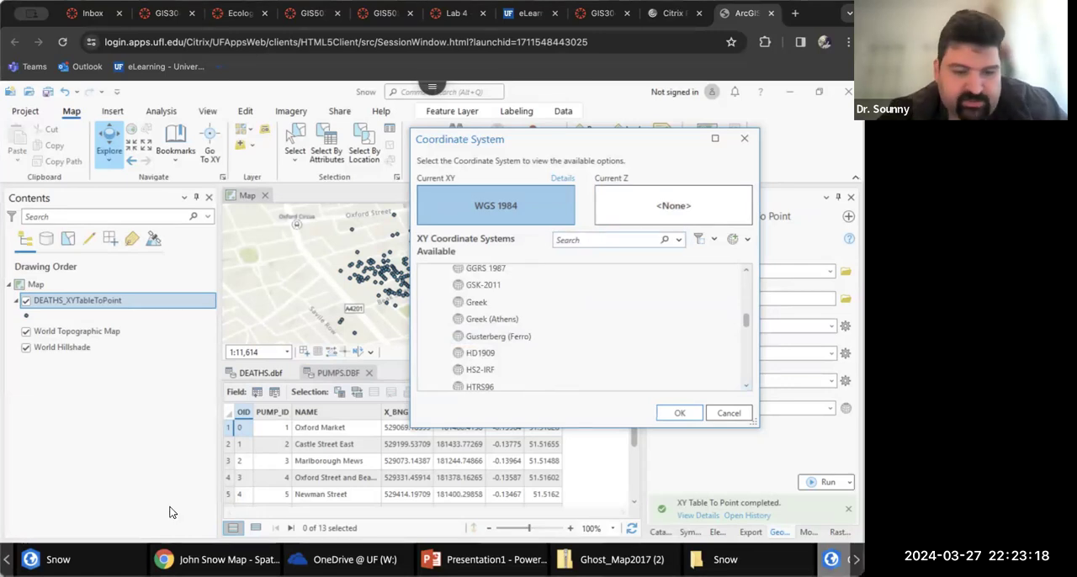
Search Google for "spatail refrence" in a new browser tab and open the Spatial Reference home page
{"action": "left_click", "coordinate": [220, 559]}
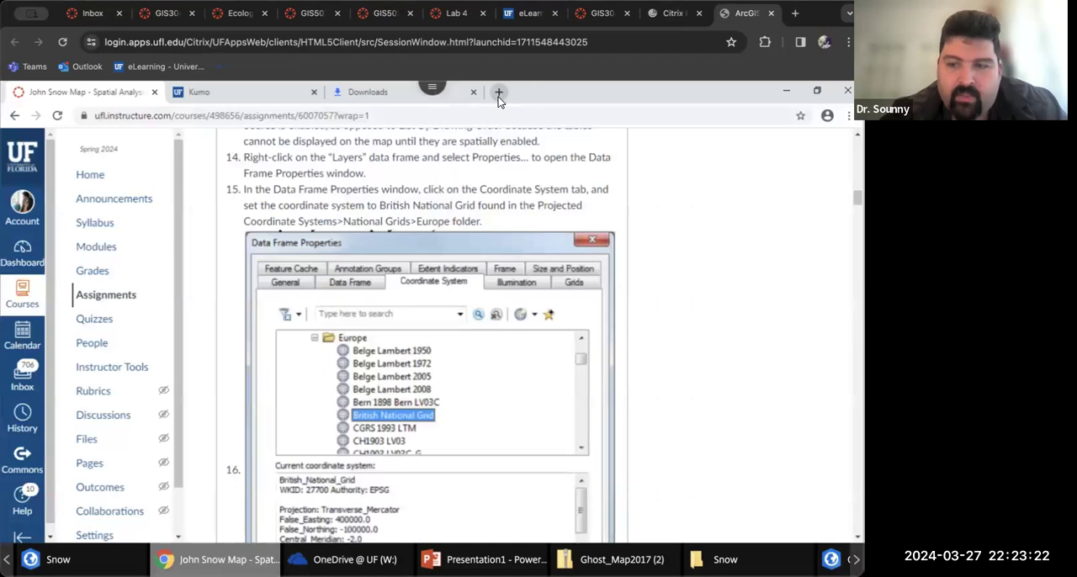
{"action": "left_click", "coordinate": [498, 92]}
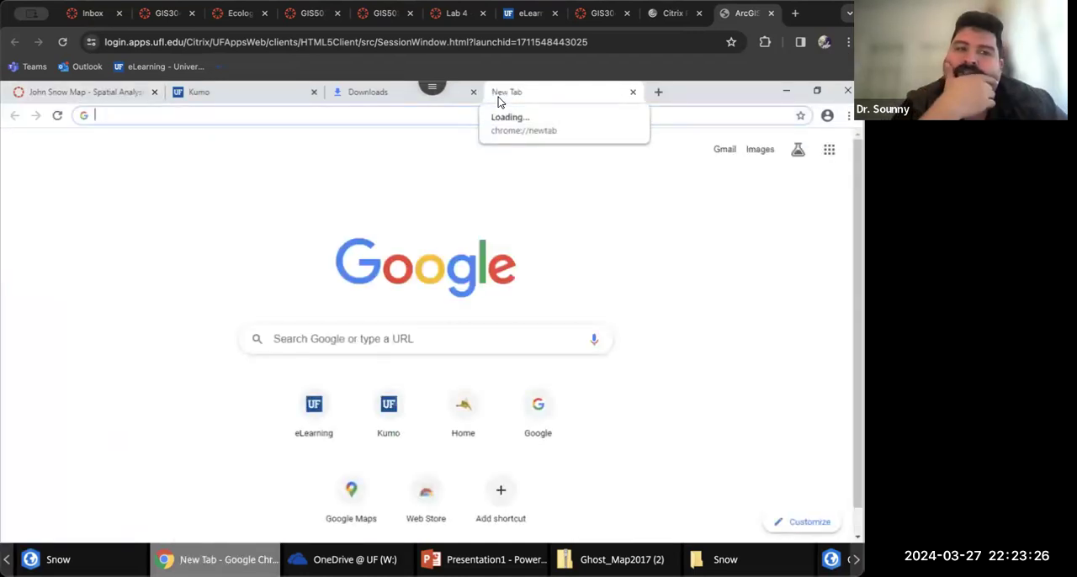
{"action": "type", "text": "spatail "}
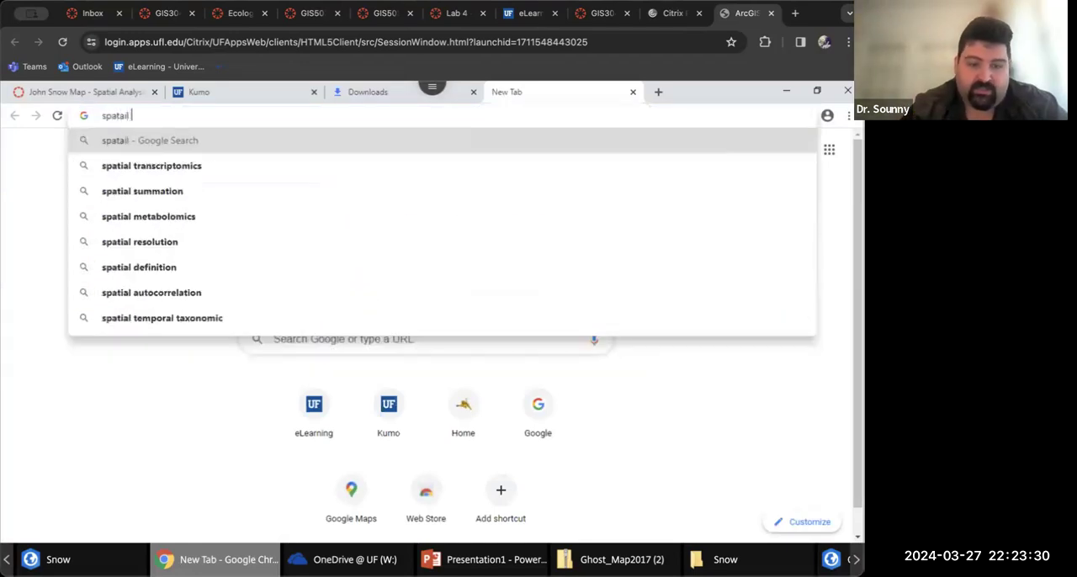
{"action": "type", "text": "refrence"}
{"action": "key", "text": "Return"}
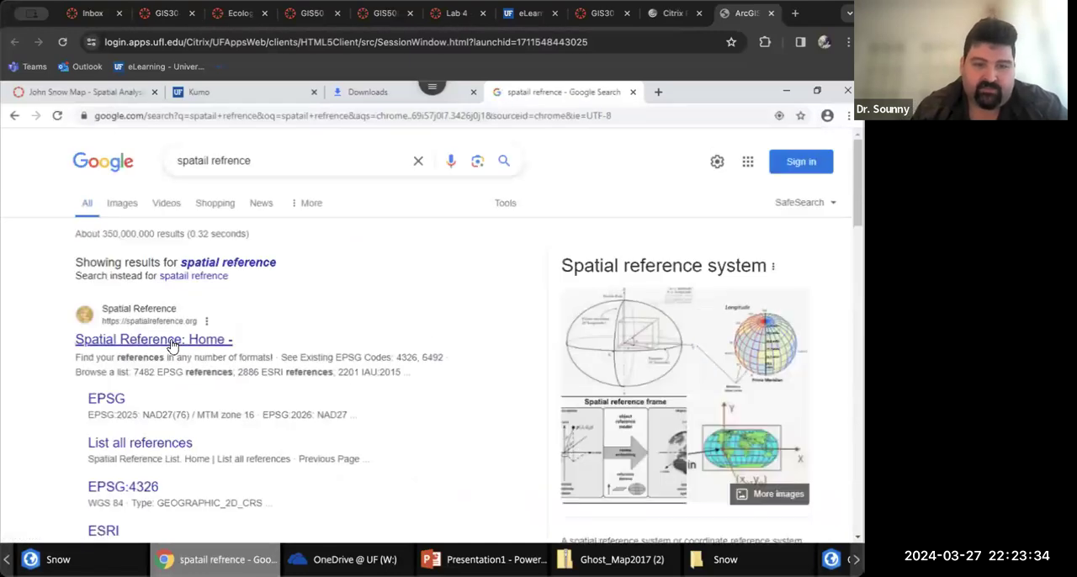
{"action": "left_click", "coordinate": [172, 341]}
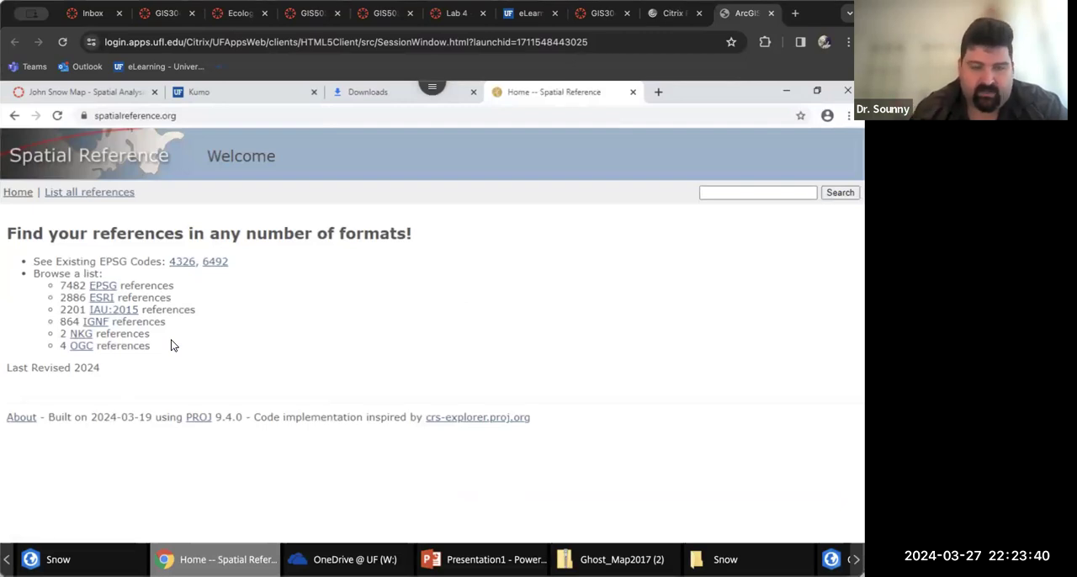
Search the Spatial Reference site for "british" and review the matching entries
{"action": "left_click", "coordinate": [720, 196]}
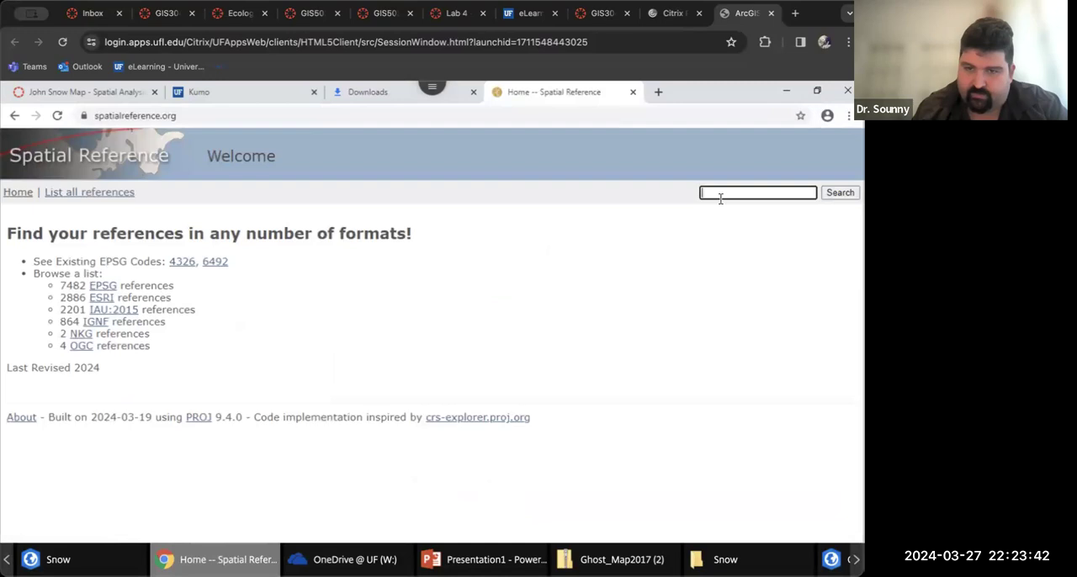
{"action": "type", "text": "brit"}
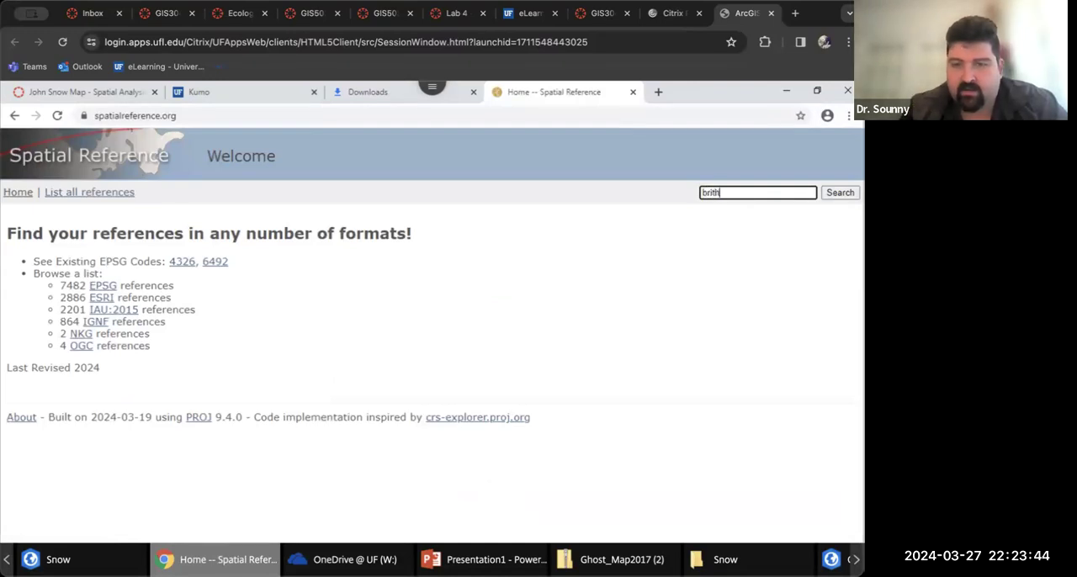
{"action": "type", "text": "ish"}
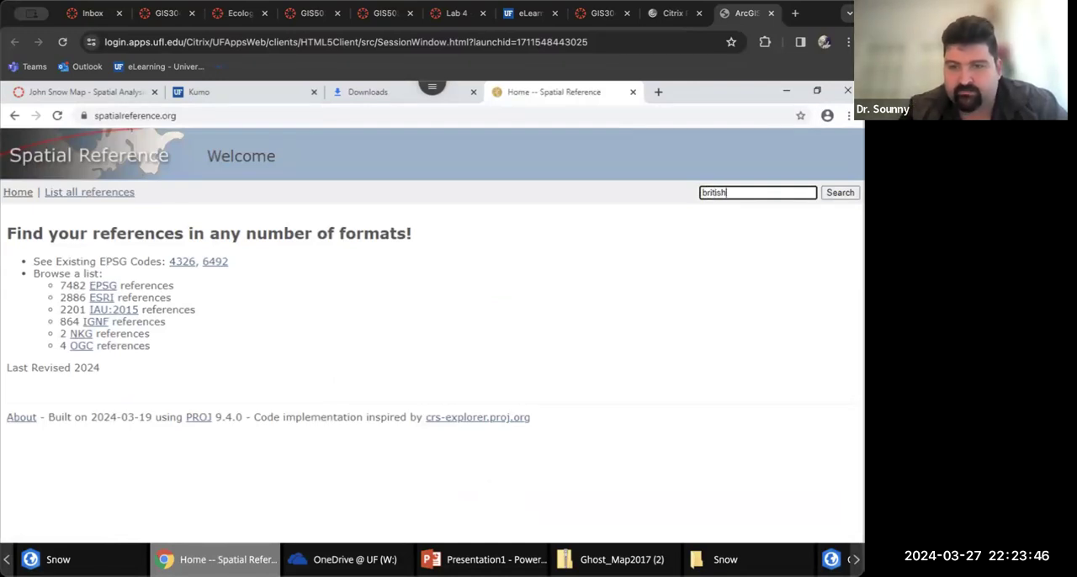
{"action": "key", "text": "Return"}
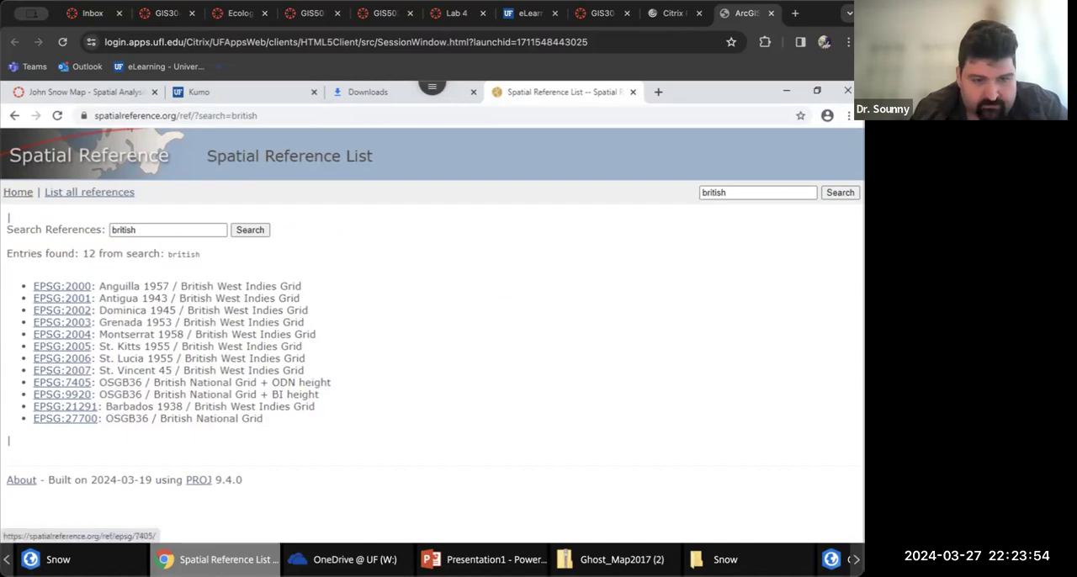
{"action": "left_click", "coordinate": [138, 230]}
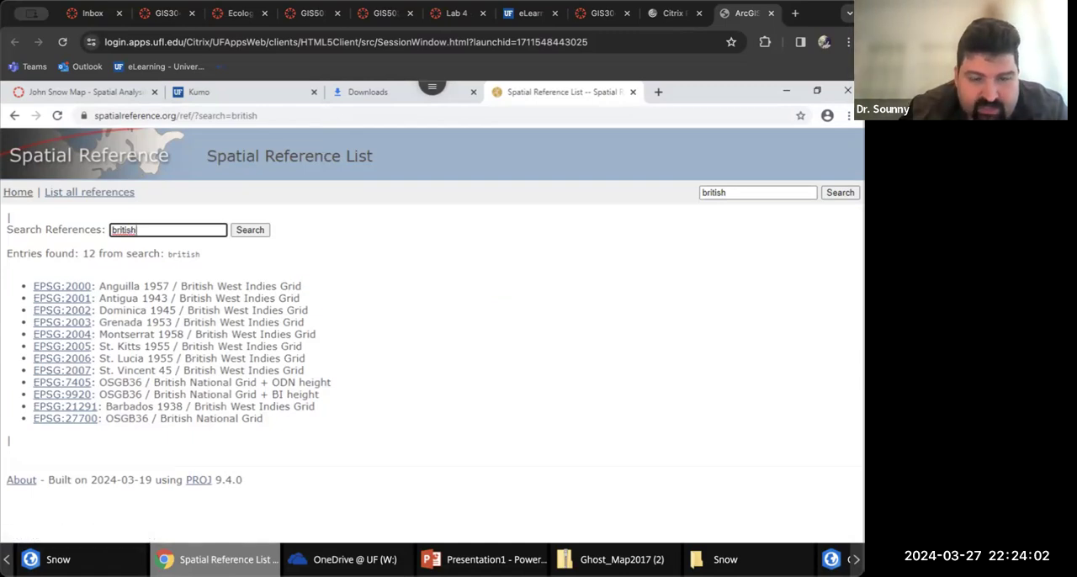
Check the WKID of British National Grid in the John Snow Map assignment and return to the Spatial Reference list
{"action": "left_click", "coordinate": [85, 92]}
{"action": "scroll", "coordinate": [429, 336], "scroll_direction": "down", "scroll_amount": 3}
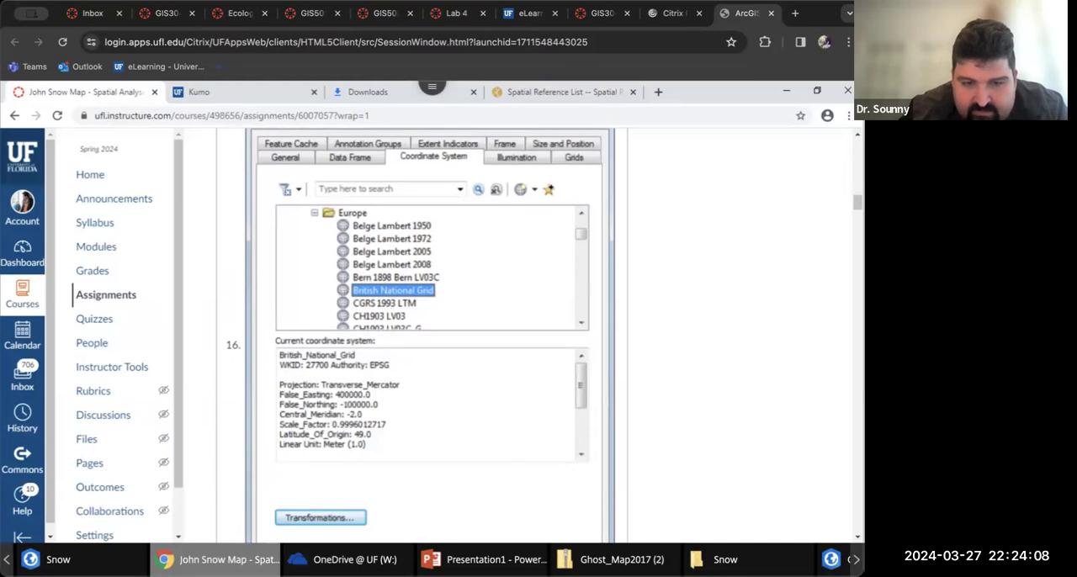
{"action": "left_click", "coordinate": [562, 93]}
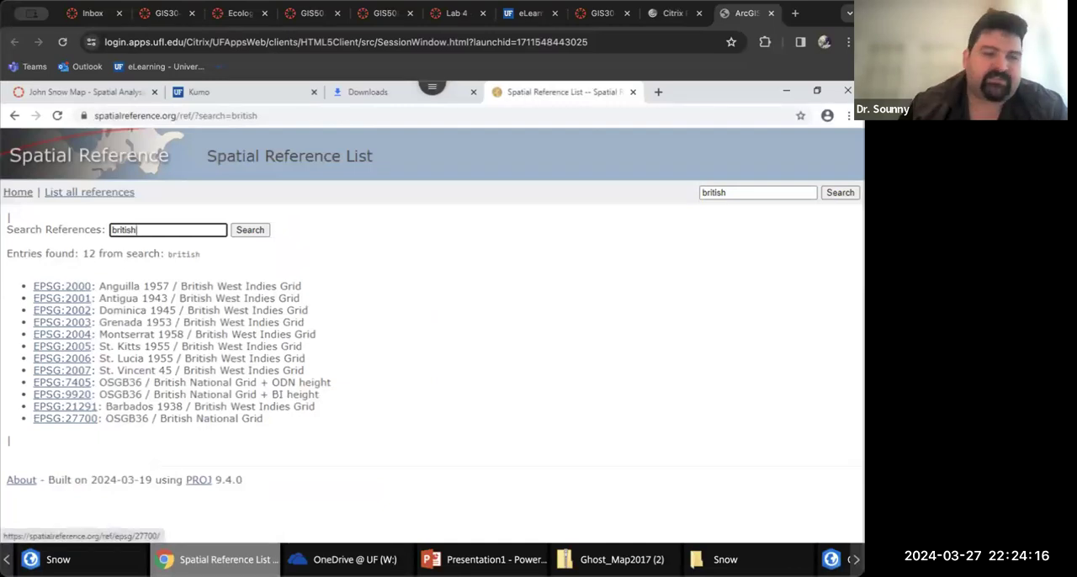
Open the EPSG:27700 OSGB36 / British National Grid entry and examine its export formats and coverage map
{"action": "left_click", "coordinate": [65, 418]}
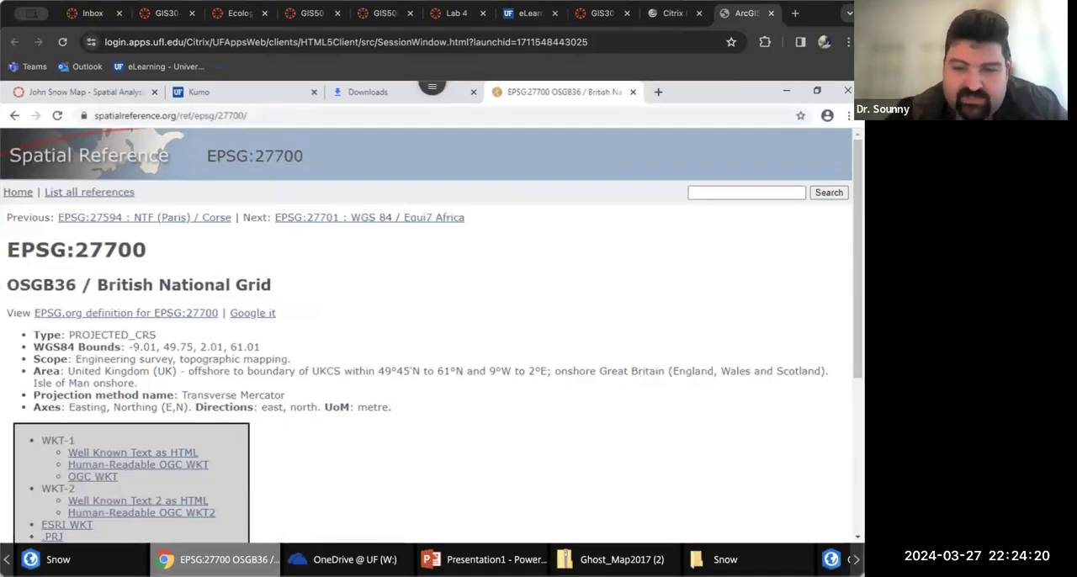
{"action": "scroll", "coordinate": [430, 337], "scroll_direction": "down", "scroll_amount": 2}
{"action": "scroll", "coordinate": [429, 337], "scroll_direction": "down", "scroll_amount": 4}
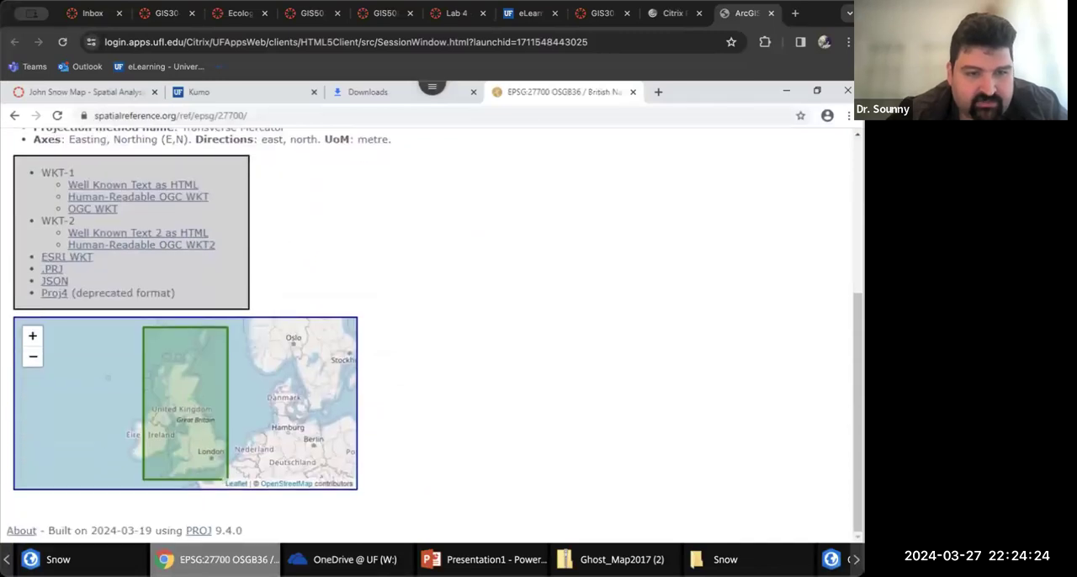
Download the .PRJ file for EPSG:27700 from the Spatial Reference page and switch back to the Snow project in ArcGIS Pro
{"action": "scroll", "coordinate": [429, 337], "scroll_direction": "up", "scroll_amount": 5}
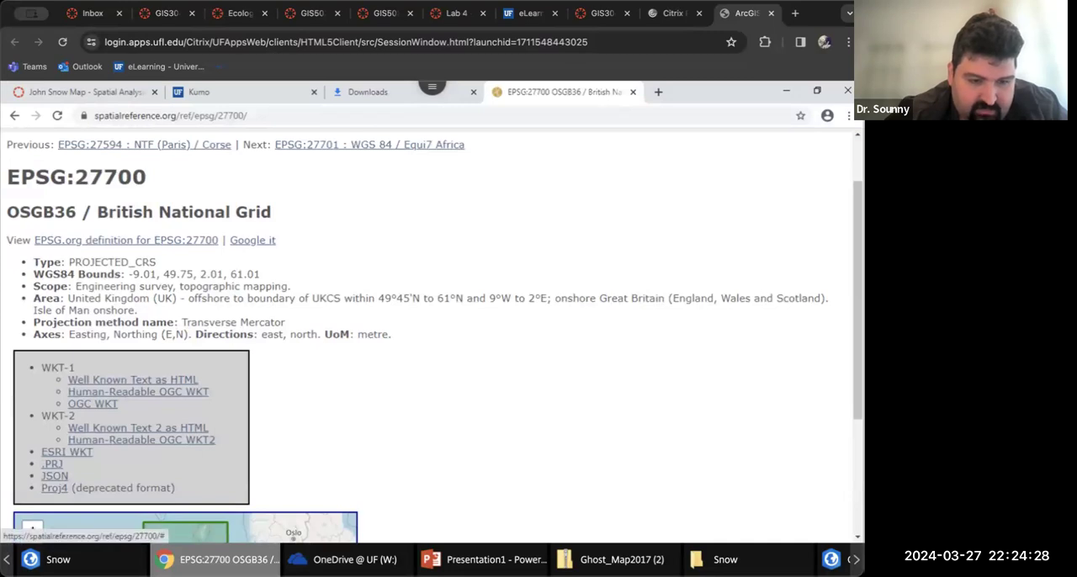
{"action": "left_click", "coordinate": [52, 464]}
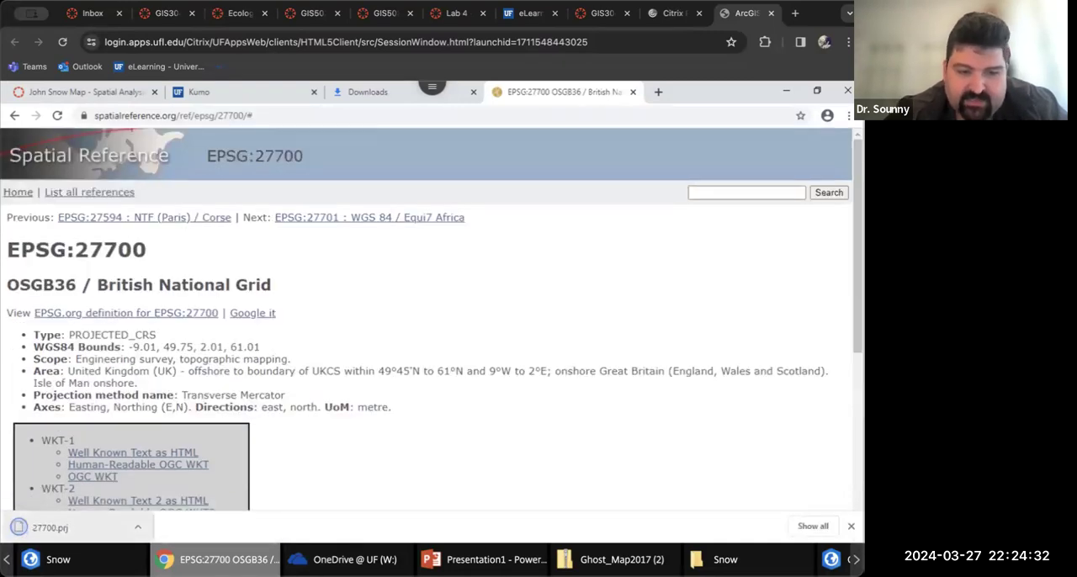
{"action": "left_click", "coordinate": [58, 559]}
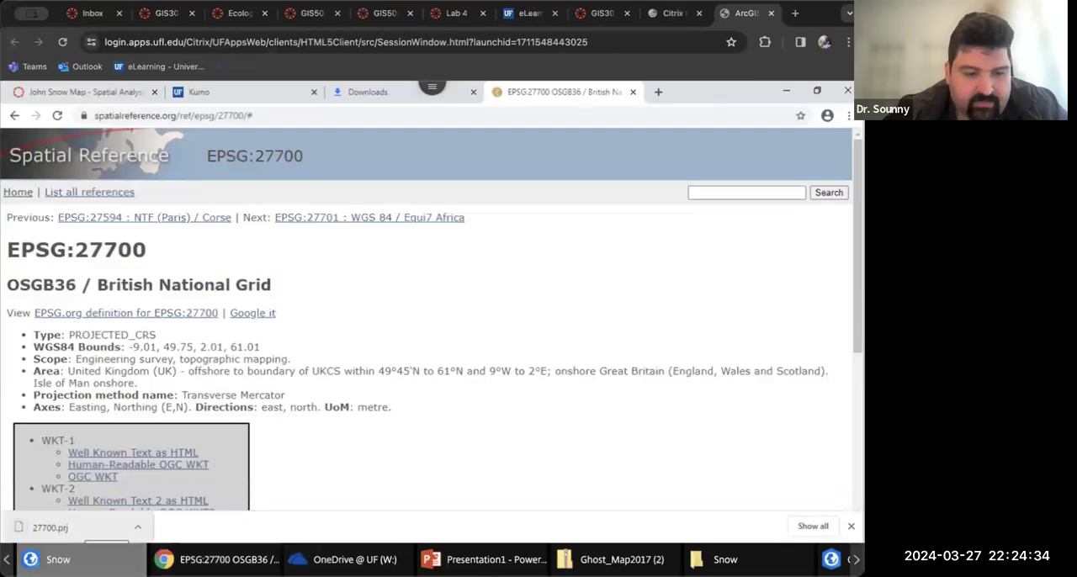
{"action": "scroll", "coordinate": [585, 328], "scroll_direction": "up", "scroll_amount": 15}
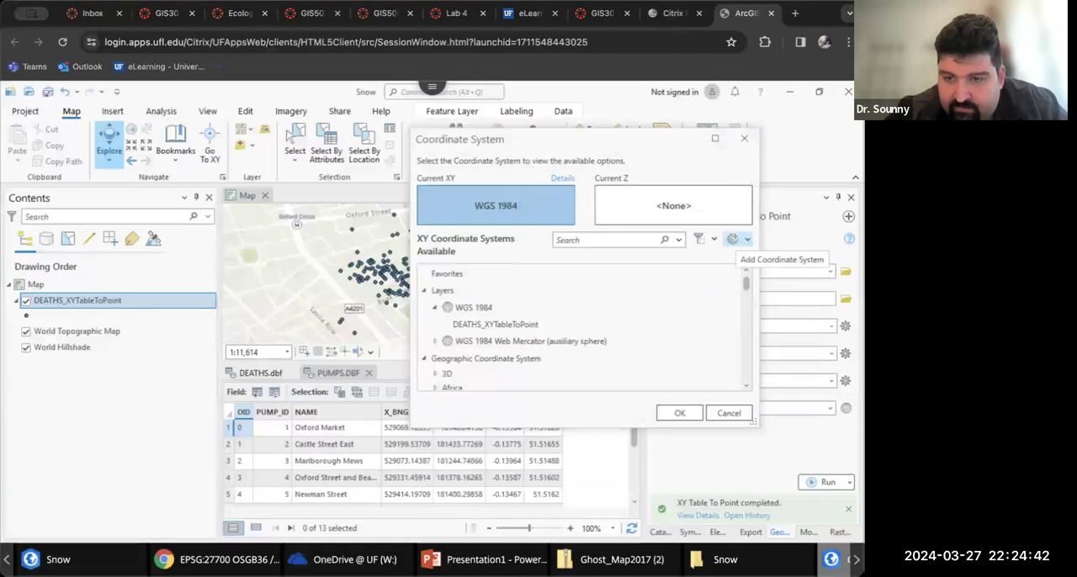
Start importing a coordinate system from a file and browse the user's personal folder for it
{"action": "left_click", "coordinate": [733, 239]}
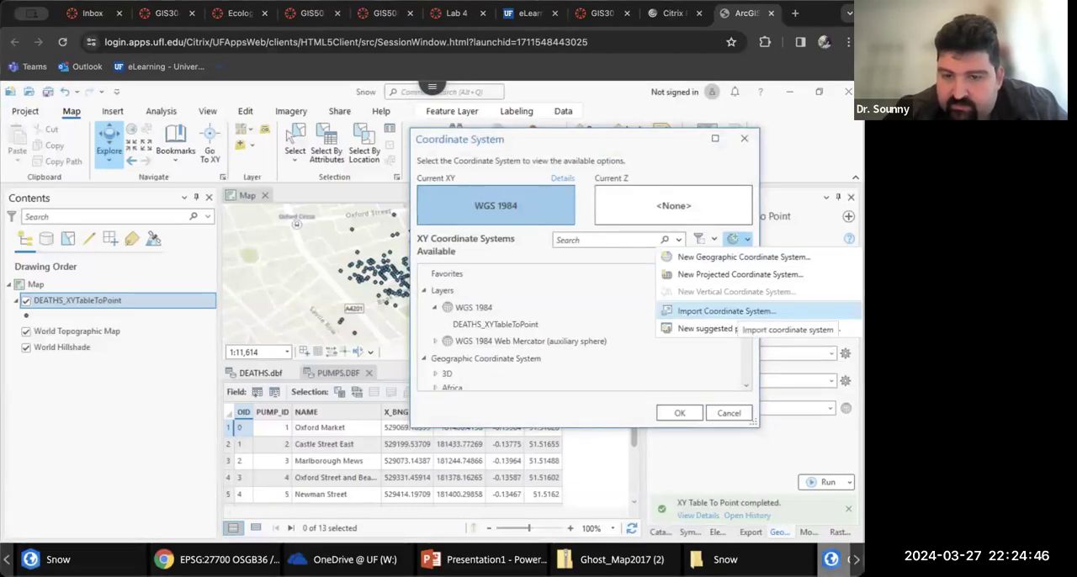
{"action": "left_click", "coordinate": [727, 311]}
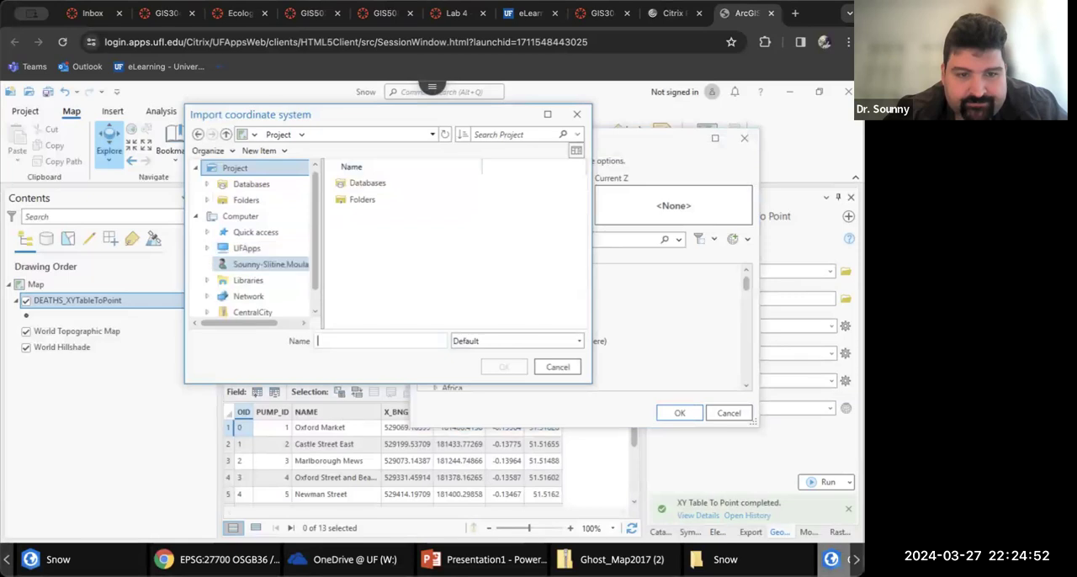
{"action": "left_click", "coordinate": [269, 264]}
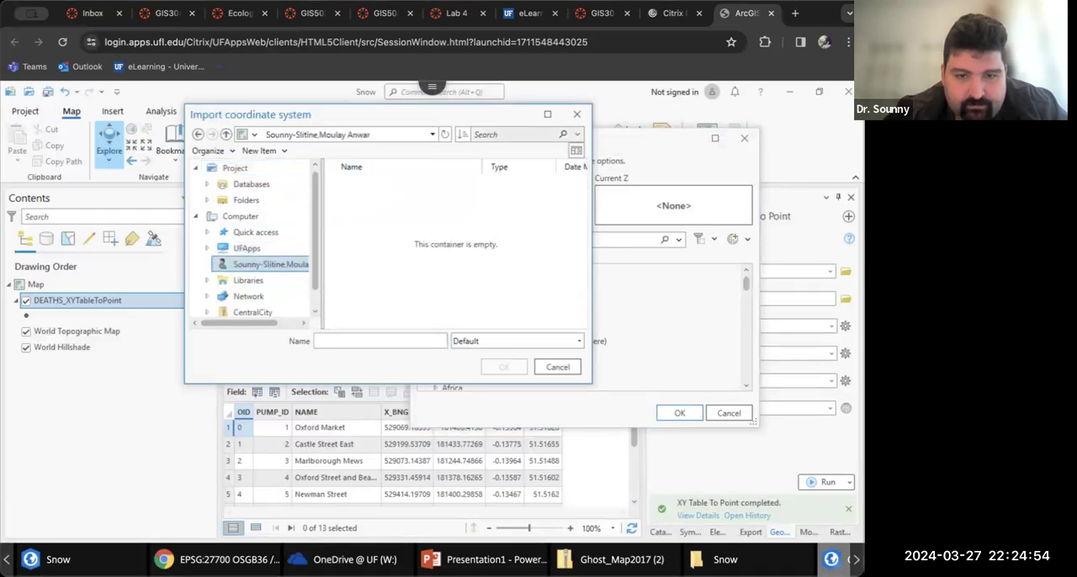
{"action": "scroll", "coordinate": [252, 279], "scroll_direction": "down", "scroll_amount": 1}
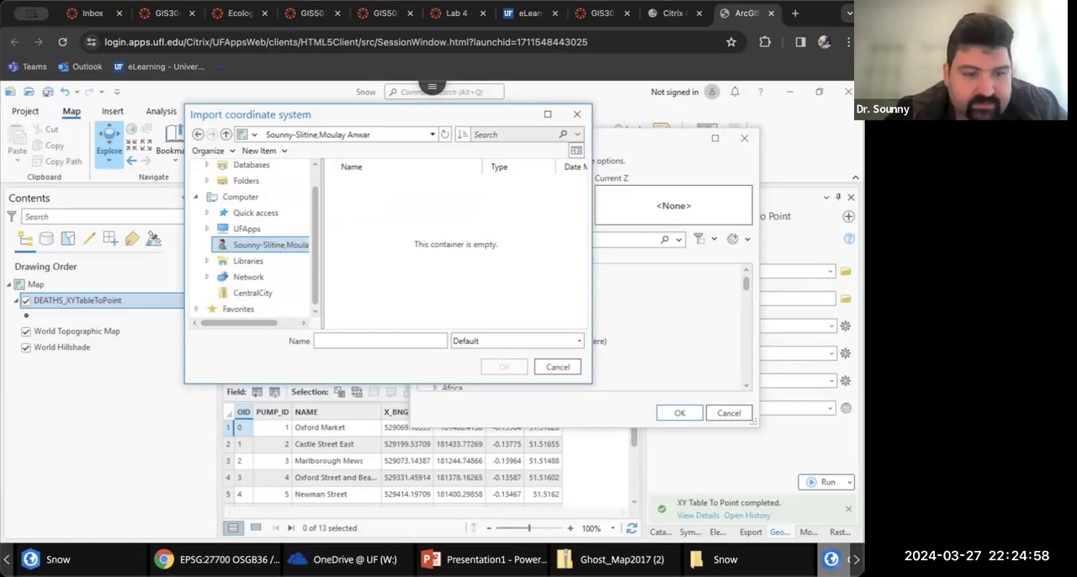
Switch to Chrome, show the downloaded 27700.prj in its folder, and copy the Downloads folder path
{"action": "left_click", "coordinate": [214, 560]}
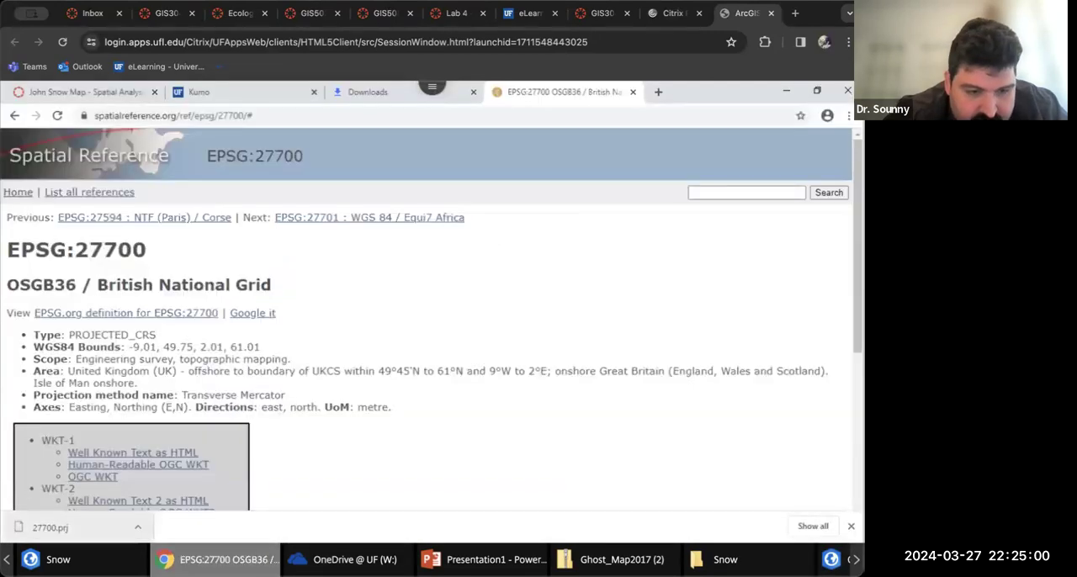
{"action": "left_click", "coordinate": [137, 527]}
{"action": "left_click", "coordinate": [176, 481]}
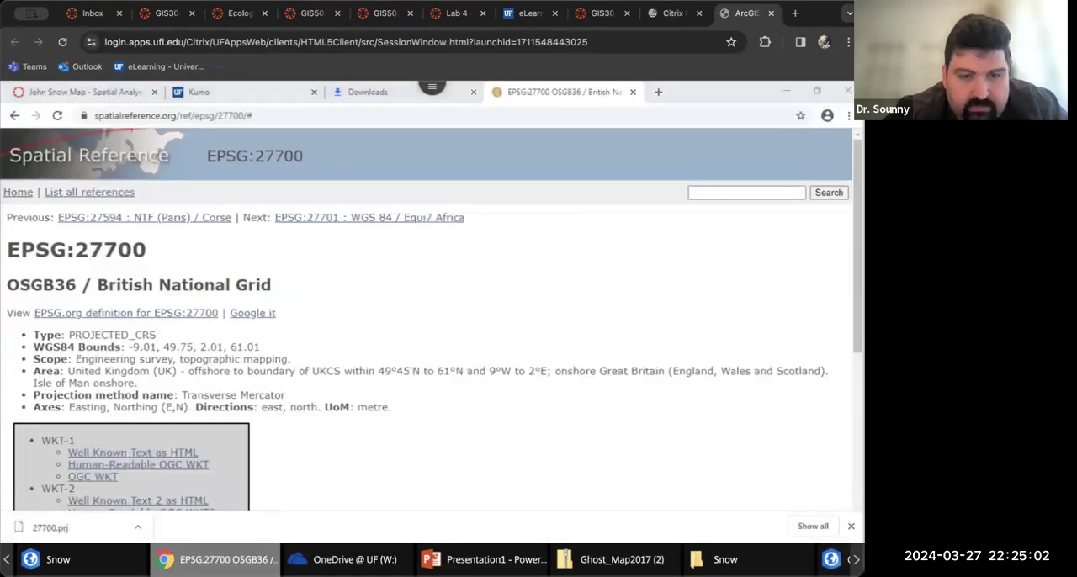
{"action": "left_click", "coordinate": [551, 191]}
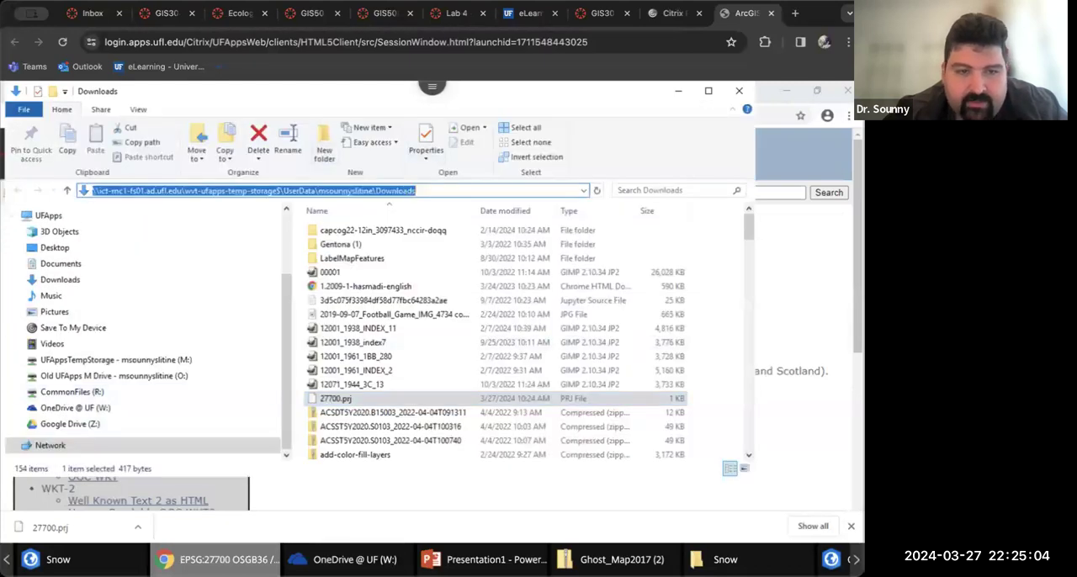
{"action": "key", "text": "super+c"}
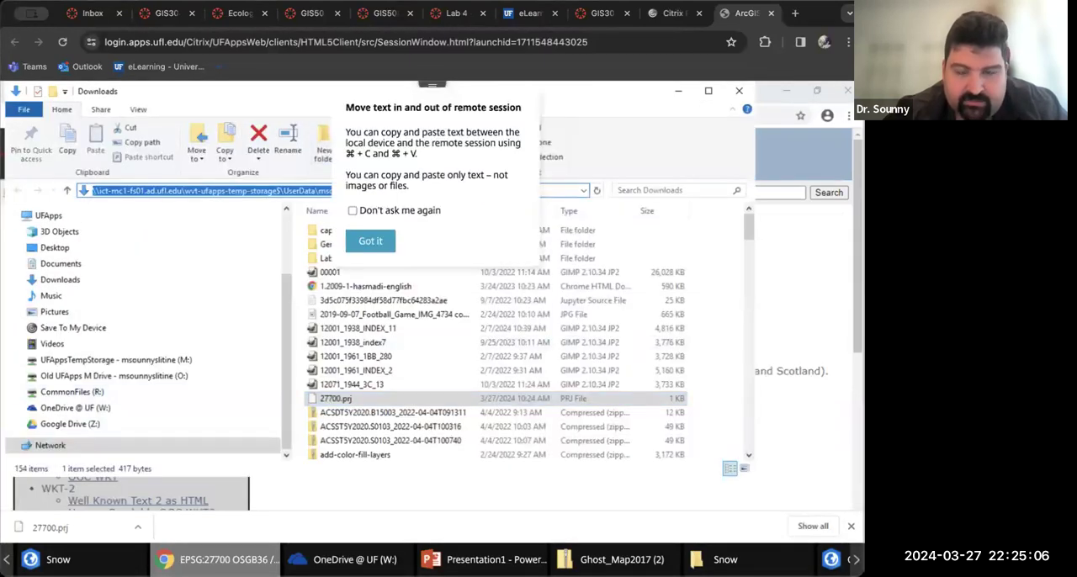
{"action": "left_click", "coordinate": [370, 240]}
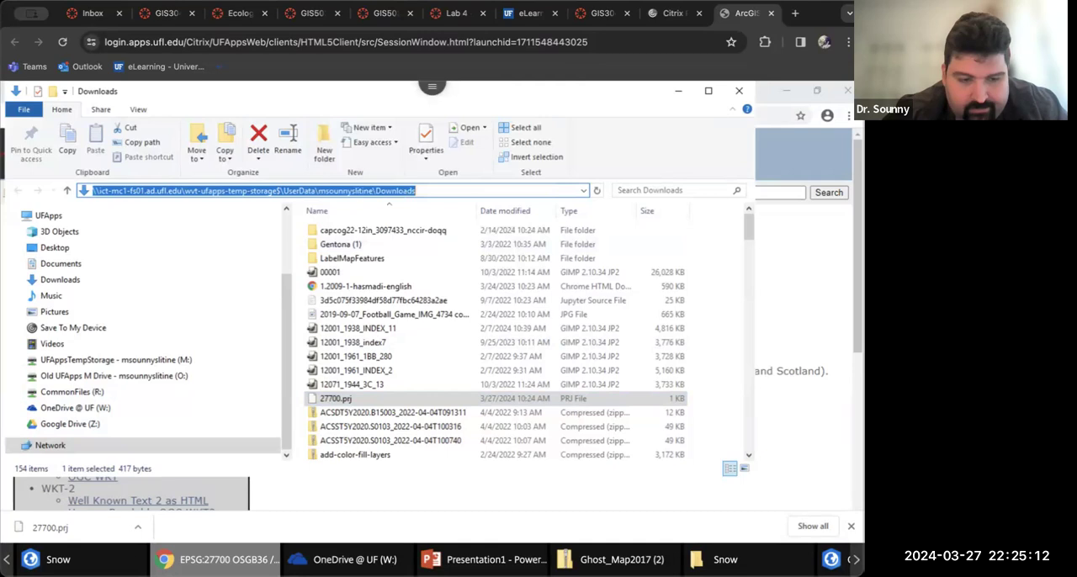
Return to ArcGIS Pro, go to the copied Downloads path in the import dialog, and import 27700.prj as the coordinate system
{"action": "left_click", "coordinate": [125, 560]}
{"action": "left_click", "coordinate": [384, 340]}
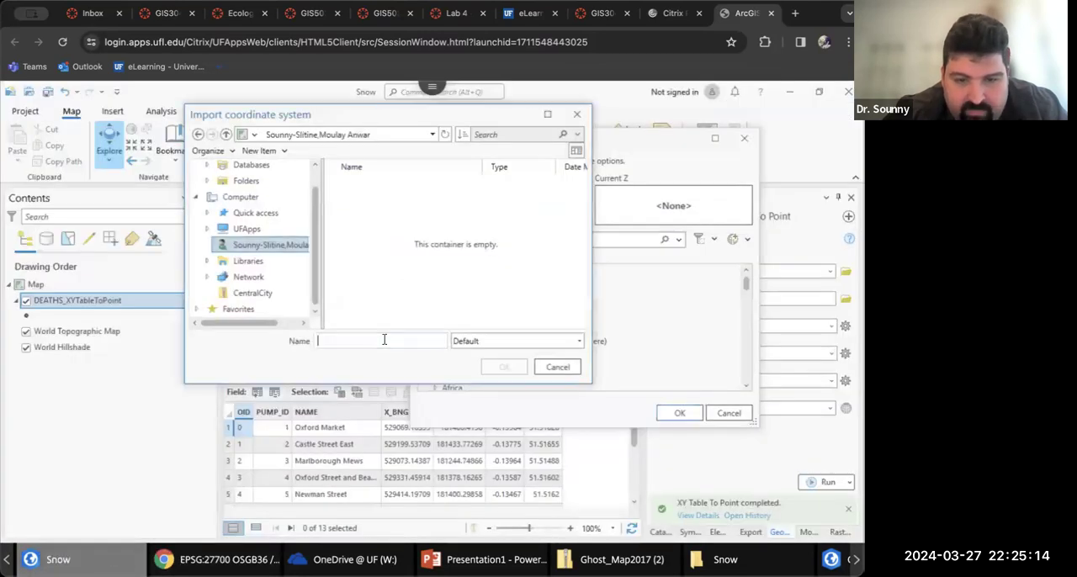
{"action": "key", "text": "ctrl+v"}
{"action": "key", "text": "Return"}
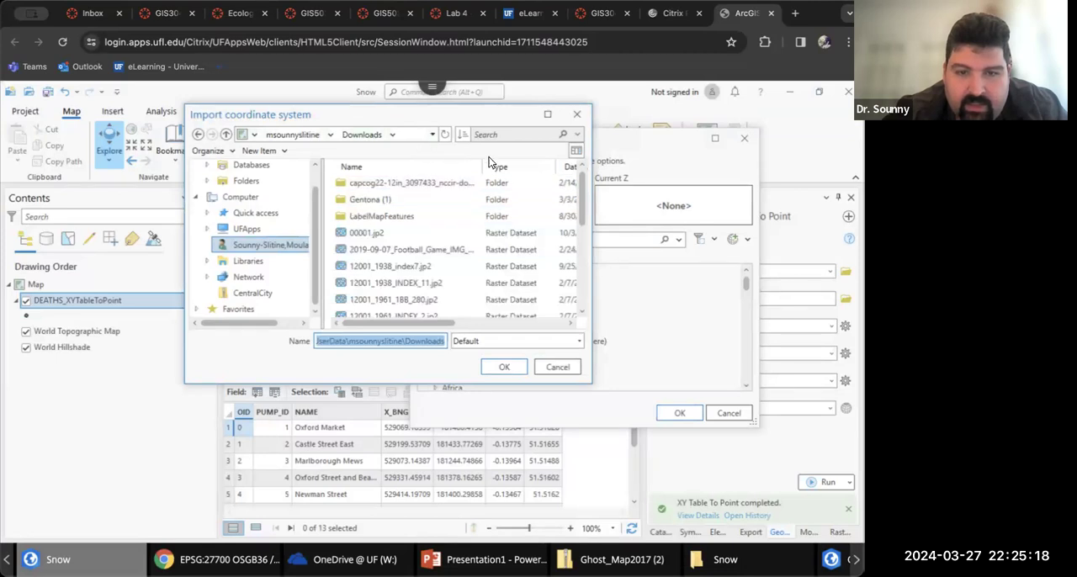
{"action": "left_click", "coordinate": [569, 167]}
{"action": "left_click", "coordinate": [346, 182]}
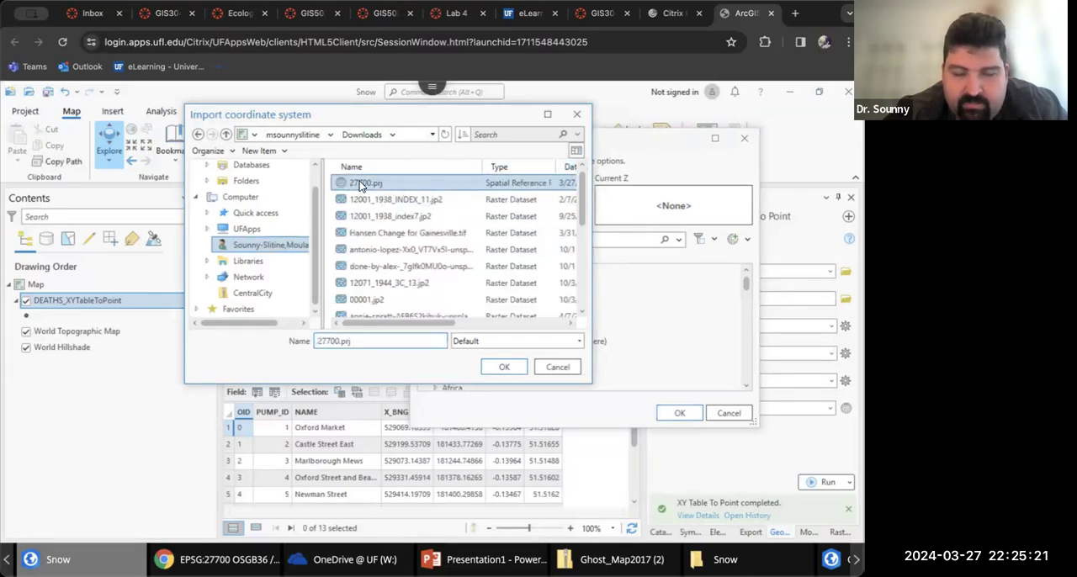
{"action": "left_click", "coordinate": [504, 366]}
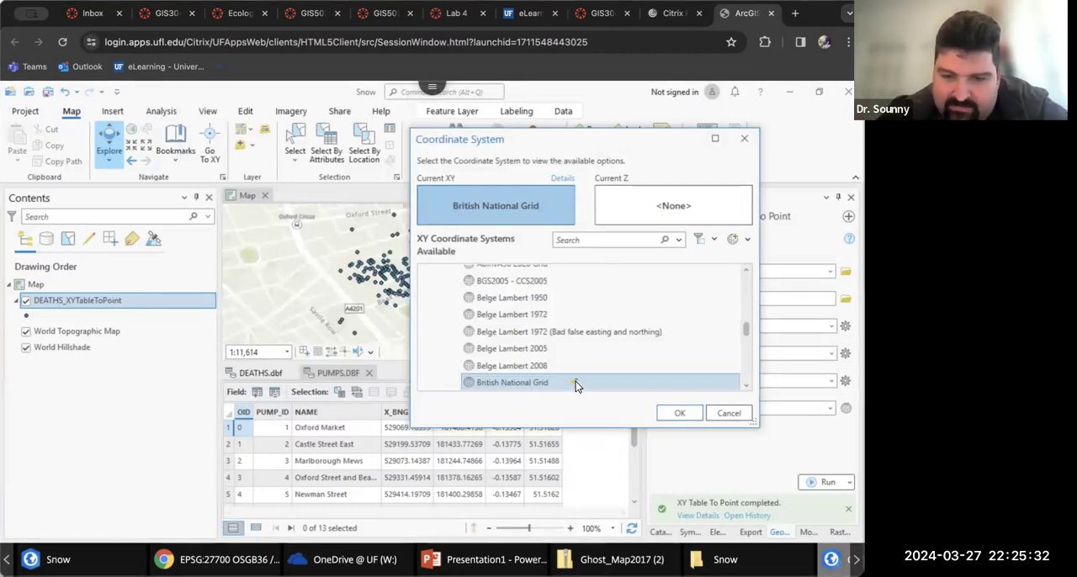
Accept British National Grid as the coordinate system and run XY Table To Point on PUMPS.DBF with the output DEATHS_XYTableToPoint
{"action": "left_click", "coordinate": [682, 412]}
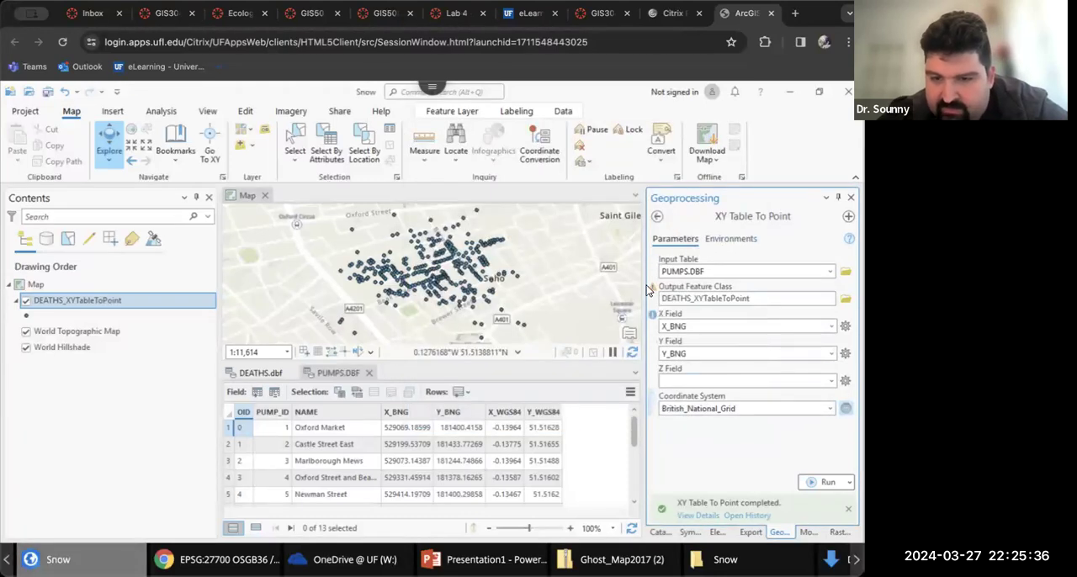
{"action": "left_click", "coordinate": [816, 483]}
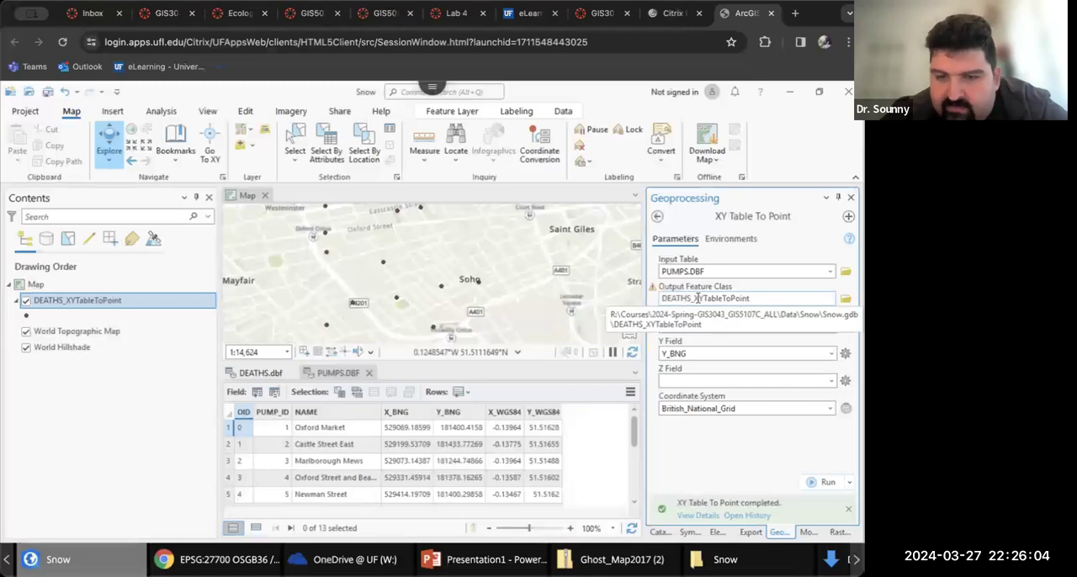
Rename the output feature class in Snow.gdb to Pumps and rerun XY Table To Point on PUMPS.DBF
{"action": "left_click", "coordinate": [781, 302]}
{"action": "double_click", "coordinate": [782, 301]}
{"action": "left_click", "coordinate": [746, 297]}
{"action": "key", "text": "shift+End"}
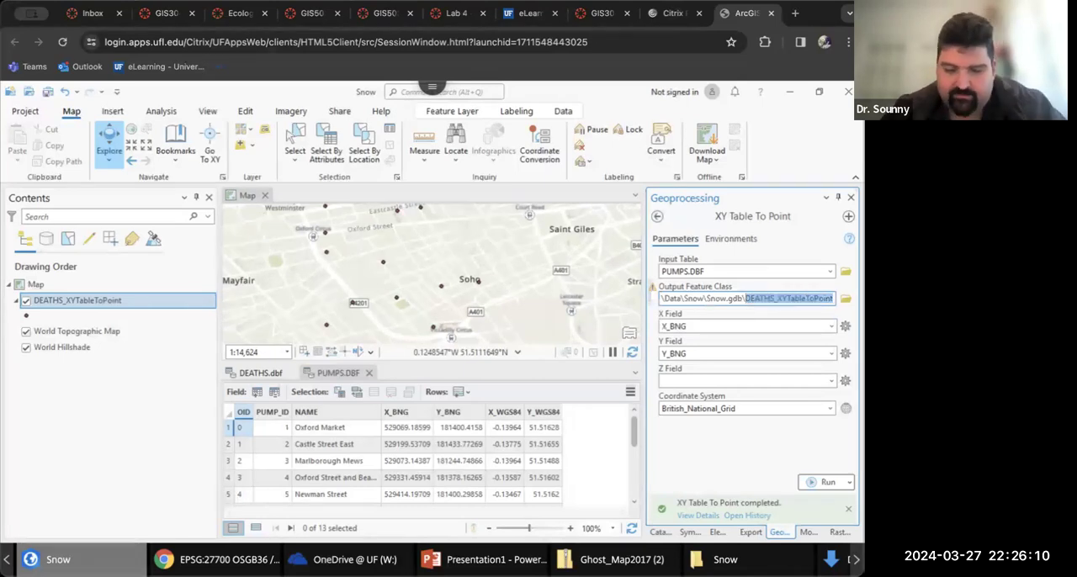
{"action": "type", "text": "Punmpa"}
{"action": "key", "text": "BackSpace"}
{"action": "key", "text": "BackSpace"}
{"action": "key", "text": "BackSpace"}
{"action": "key", "text": "BackSpace"}
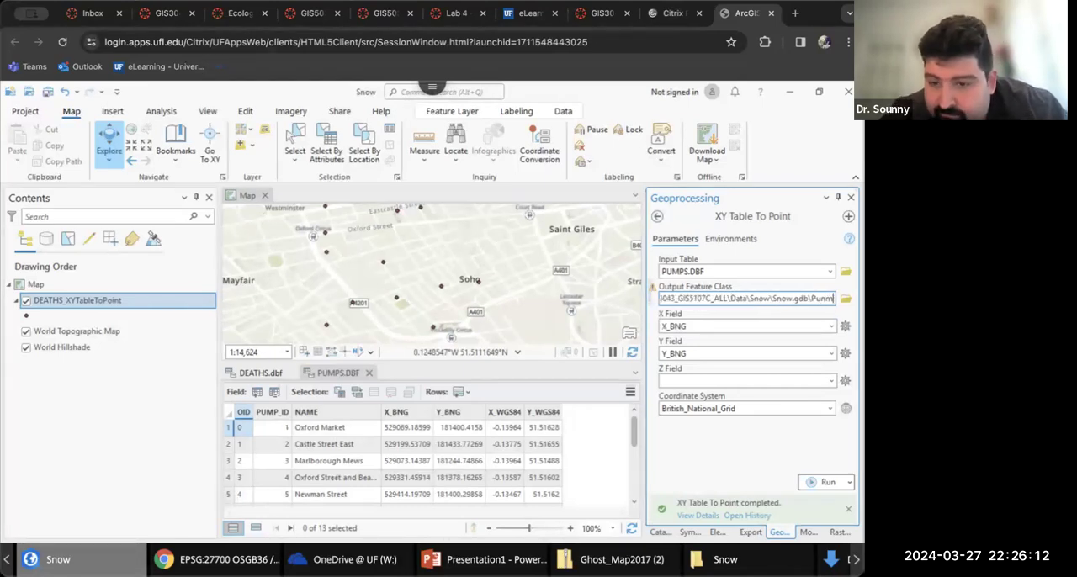
{"action": "type", "text": "mps"}
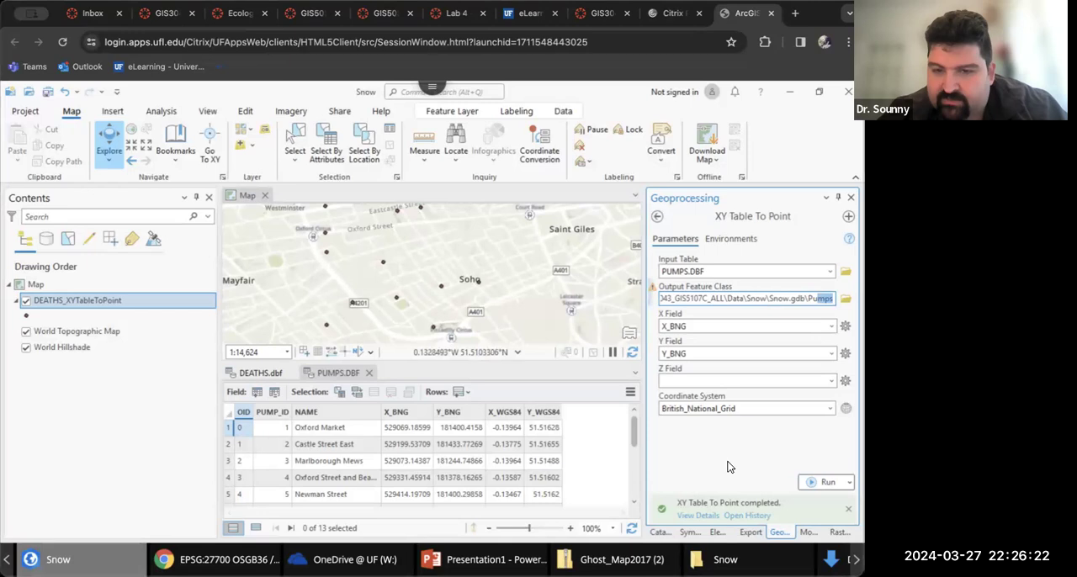
{"action": "left_click", "coordinate": [824, 482]}
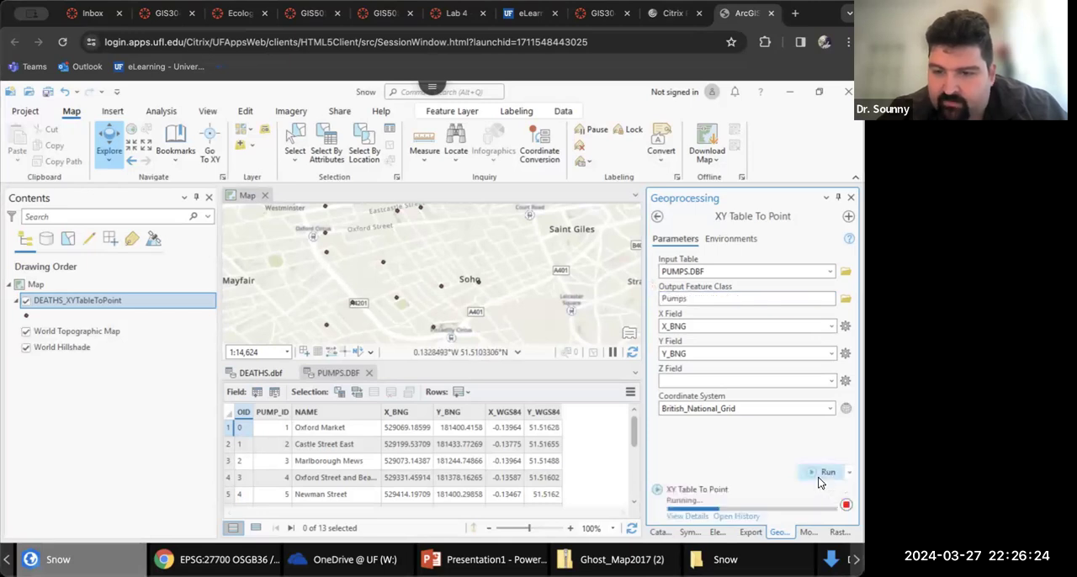
Set the tool's input table to DEATHS.dbf from the Snow data folder
{"action": "left_click", "coordinate": [830, 271]}
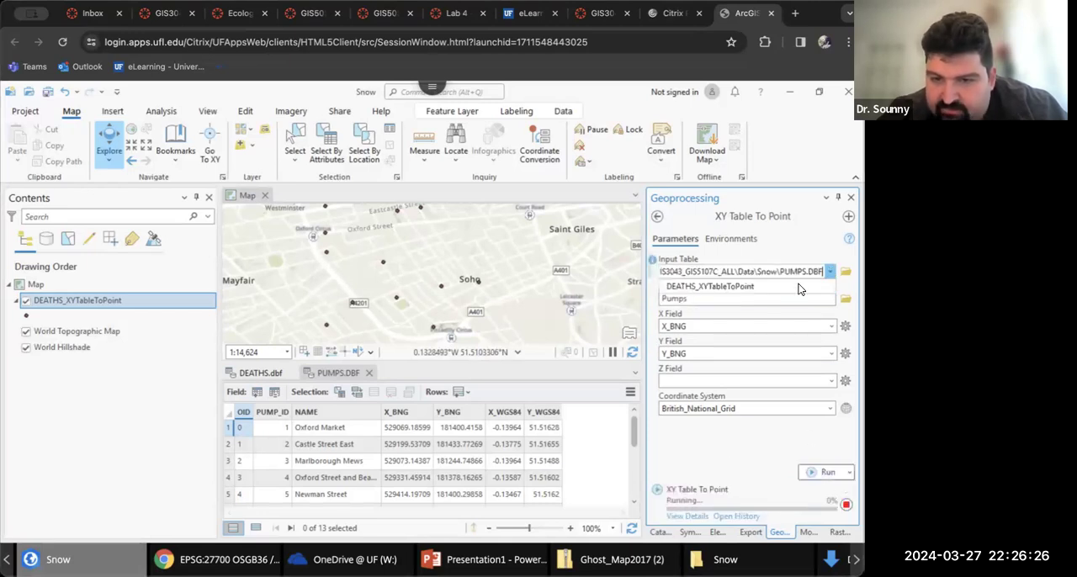
{"action": "left_click", "coordinate": [846, 271]}
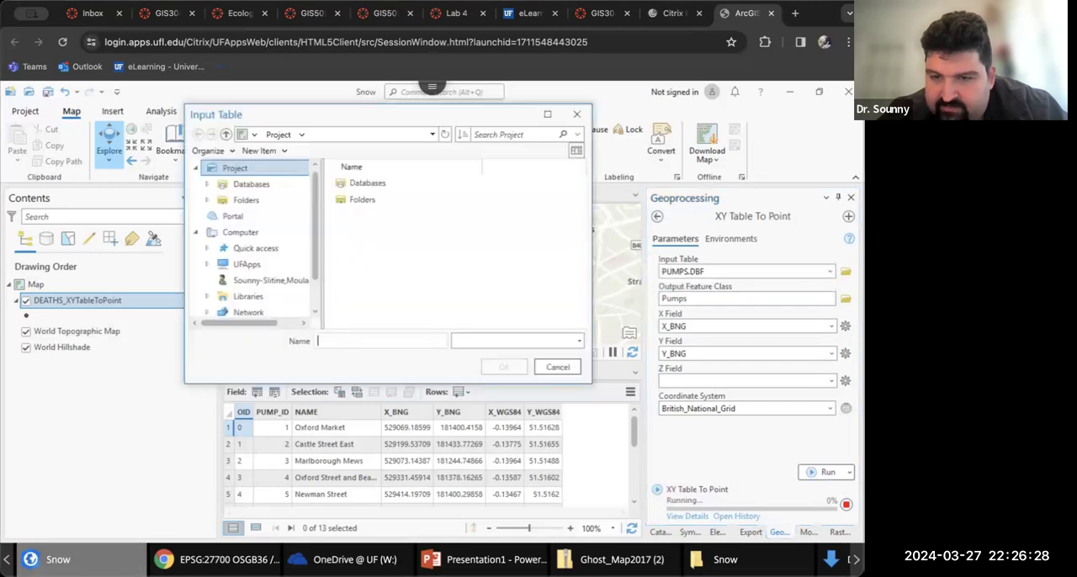
{"action": "left_click", "coordinate": [364, 216]}
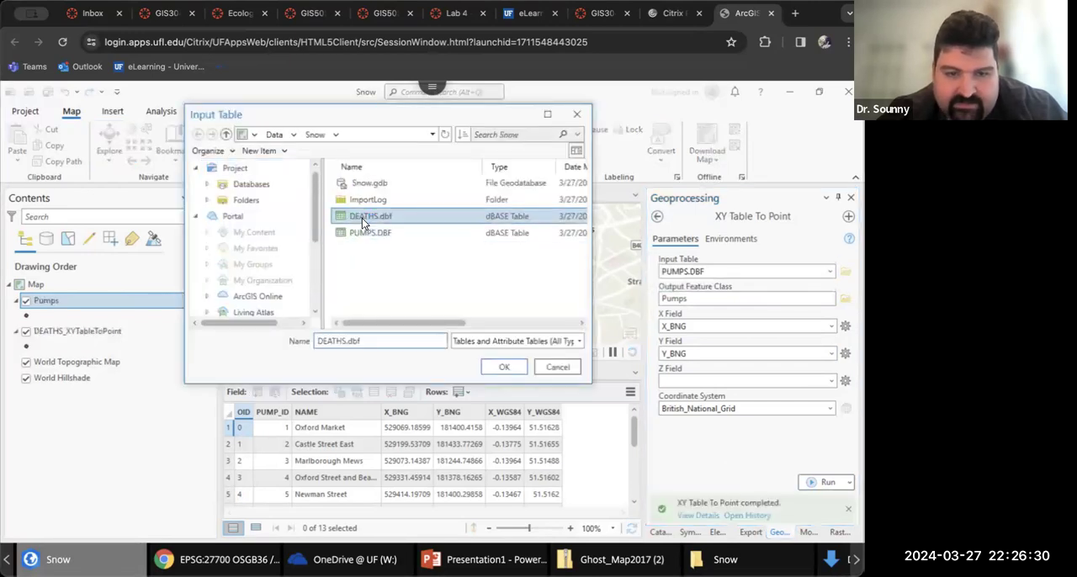
{"action": "left_click", "coordinate": [502, 364]}
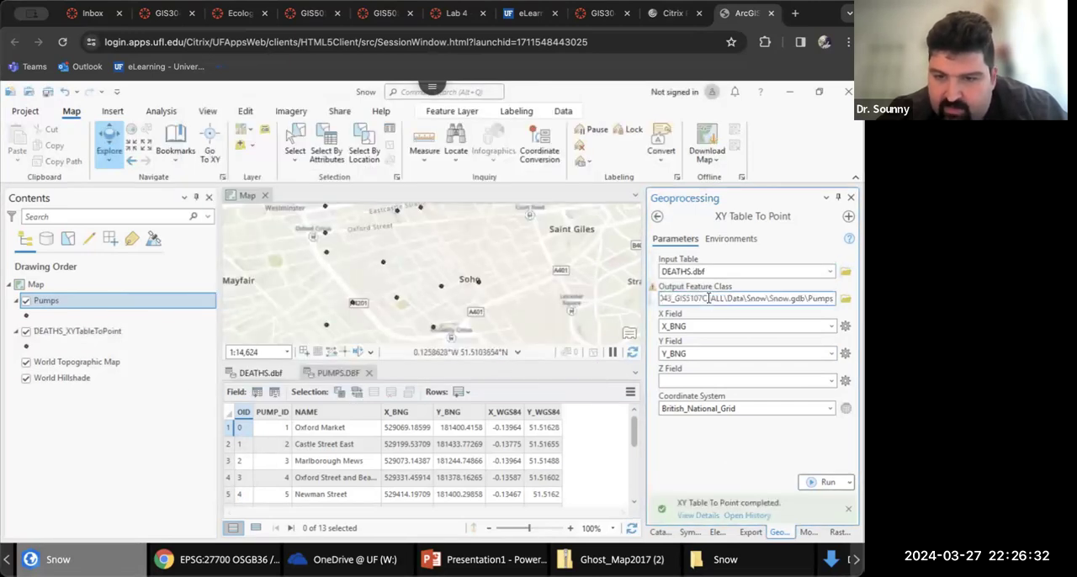
Name the output feature class Deaths and run XY Table To Point on DEATHS.dbf with the BNG fields
{"action": "double_click", "coordinate": [809, 297]}
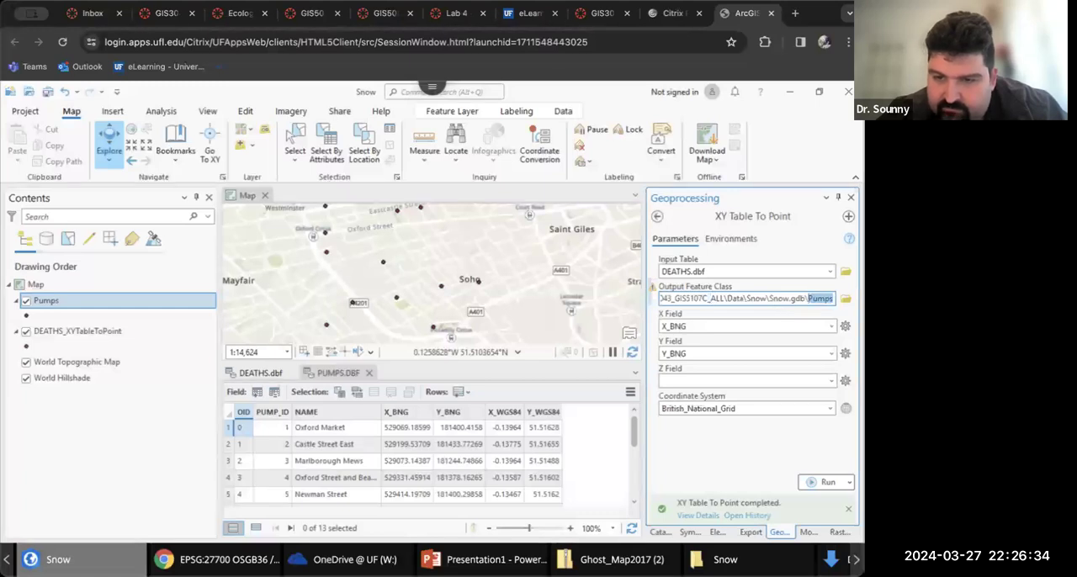
{"action": "type", "text": "Deaths"}
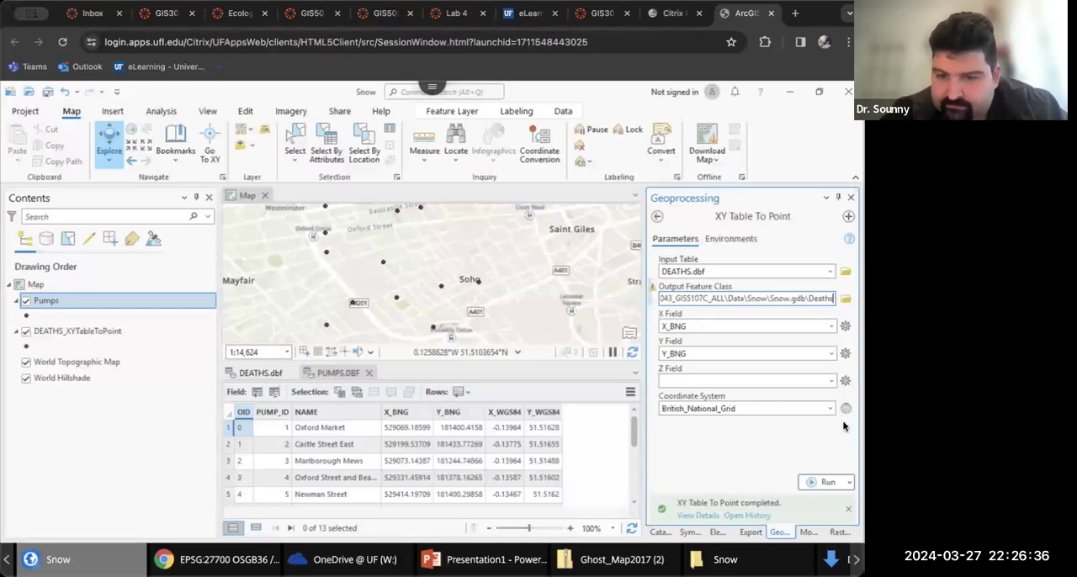
{"action": "left_click_drag", "start_coordinate": [844, 426], "coordinate": [763, 465]}
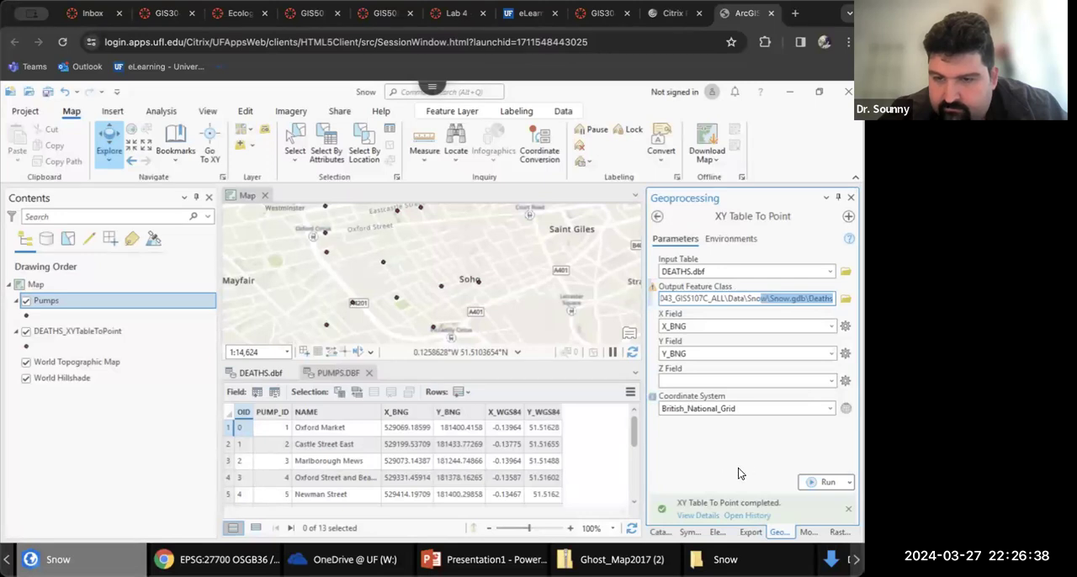
{"action": "left_click", "coordinate": [739, 468]}
{"action": "left_click", "coordinate": [823, 487]}
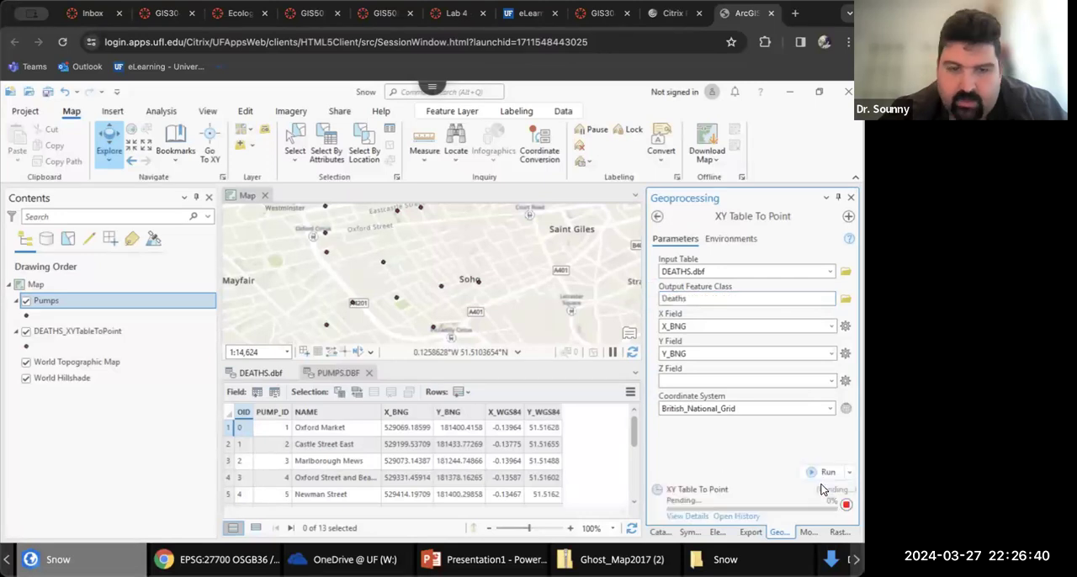